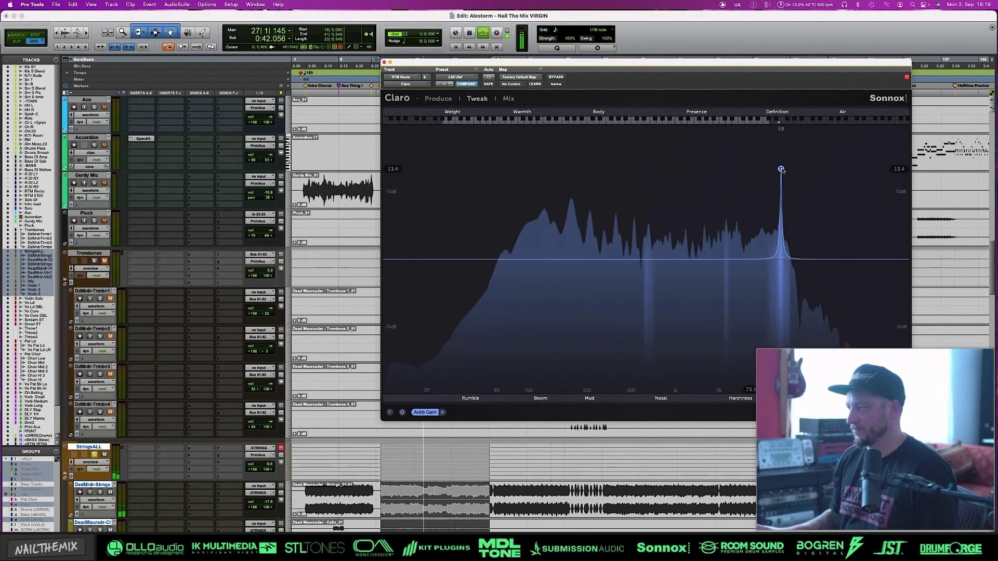
- Insert the stereo Claro equaliser on the RTM Recto track and move its window clear of the track controls
scroll(780, 169, "down", 5)
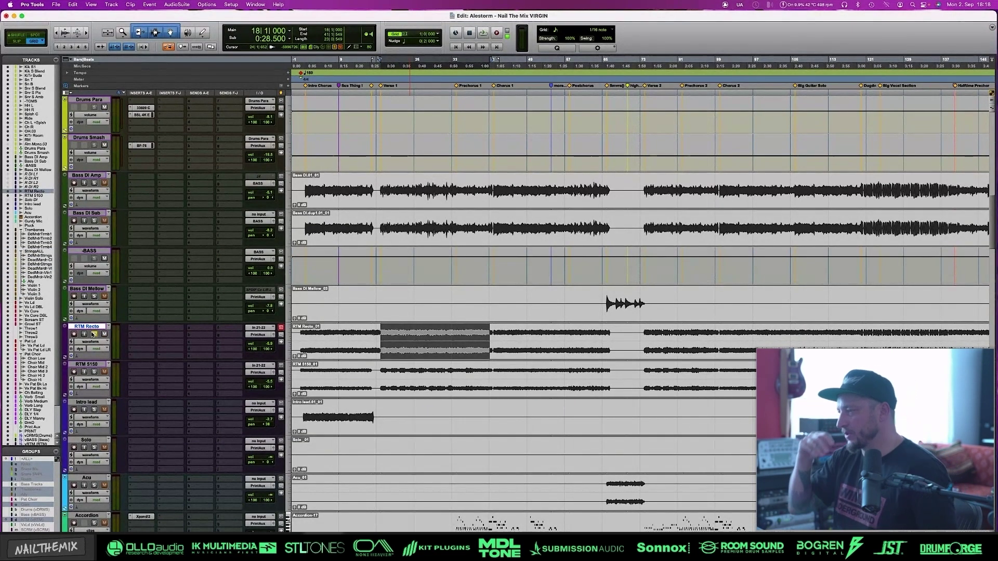
left_click(142, 328)
type("claro")
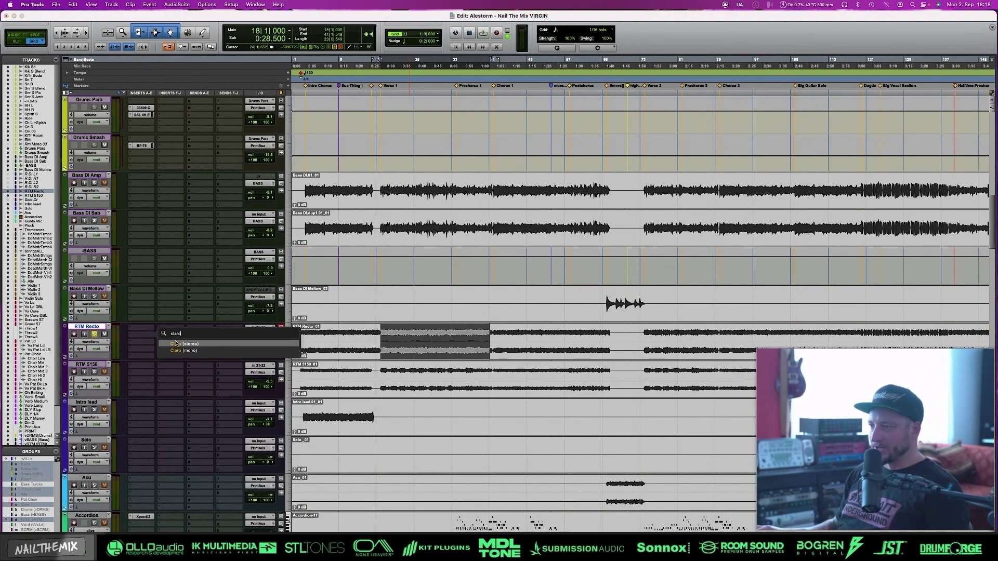
key("Return")
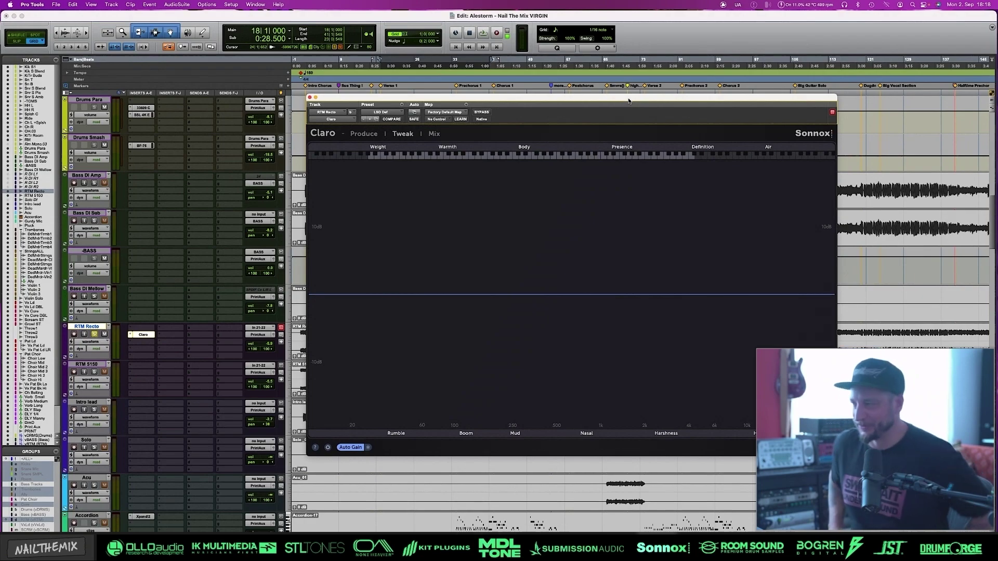
left_click_drag(628, 101, 724, 64)
scroll(413, 33, "down", 10)
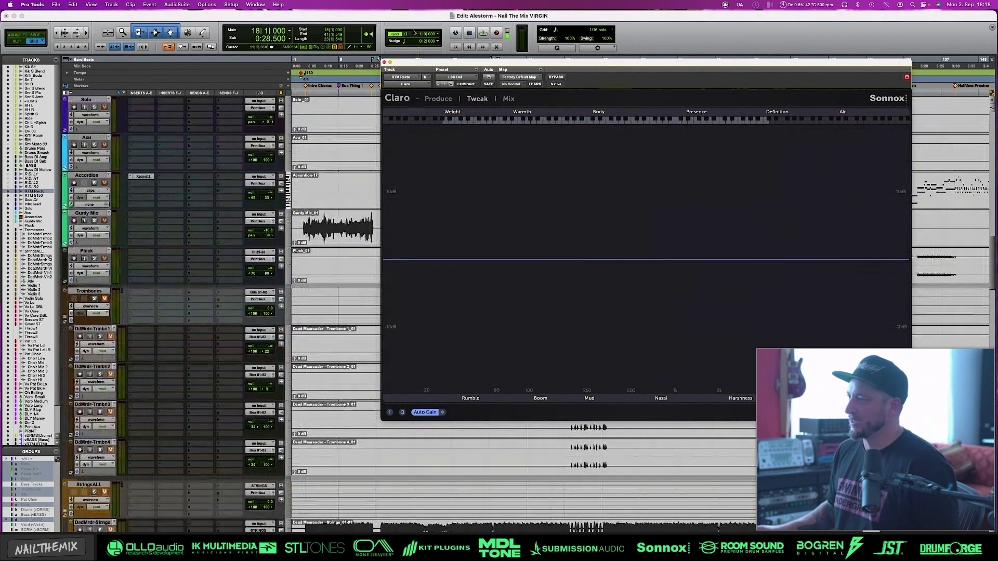
left_click(385, 63)
scroll(379, 311, "down", 5)
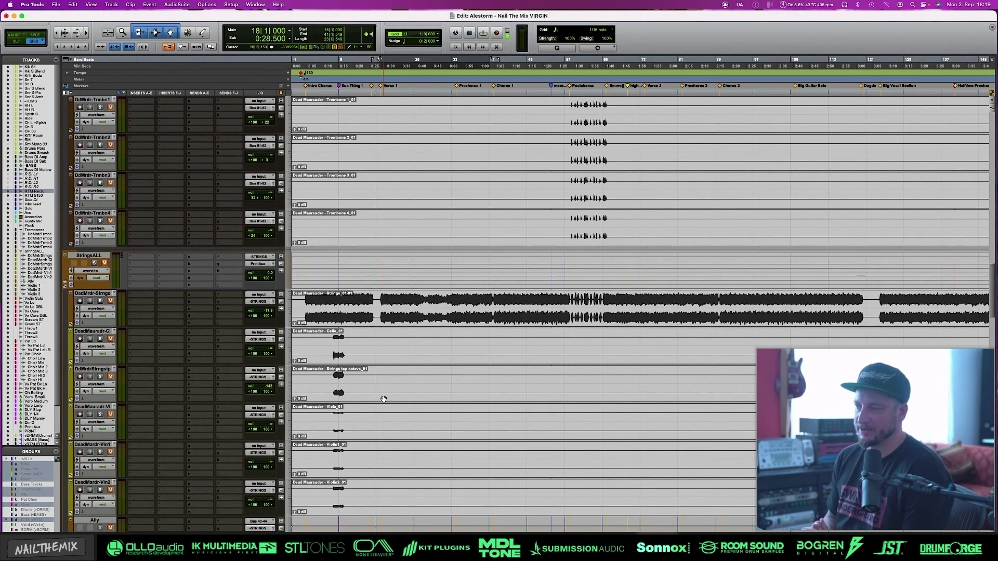
scroll(384, 400, "up", 10)
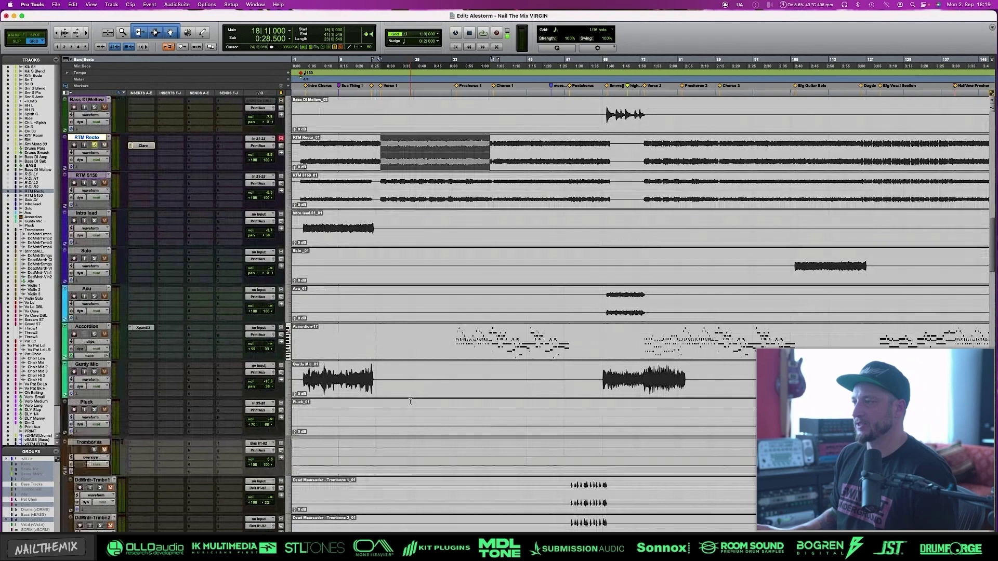
left_click(144, 147)
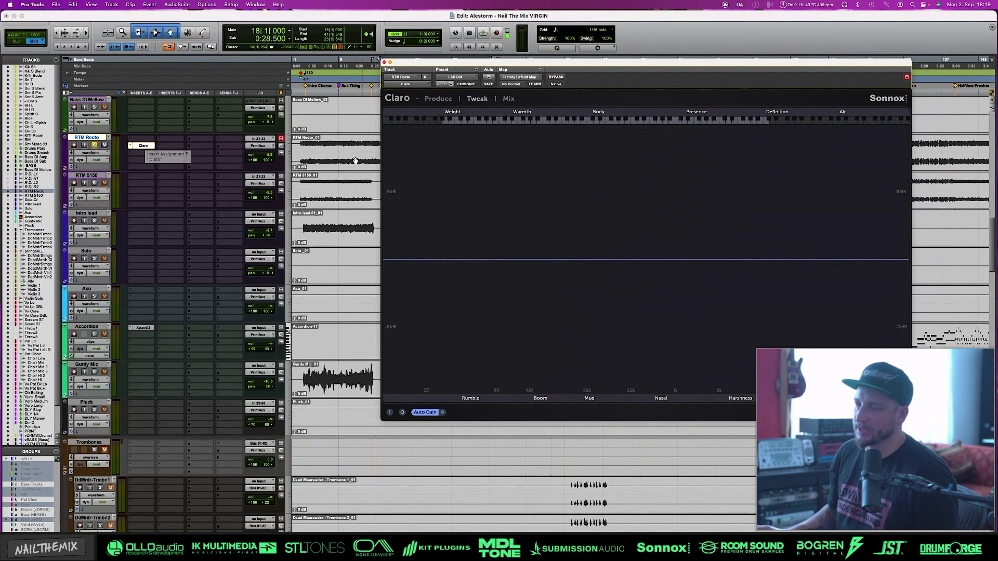
- Select the StringsALL folder together with its member tracks and solo it, keeping Claro open
scroll(347, 248, "down", 7)
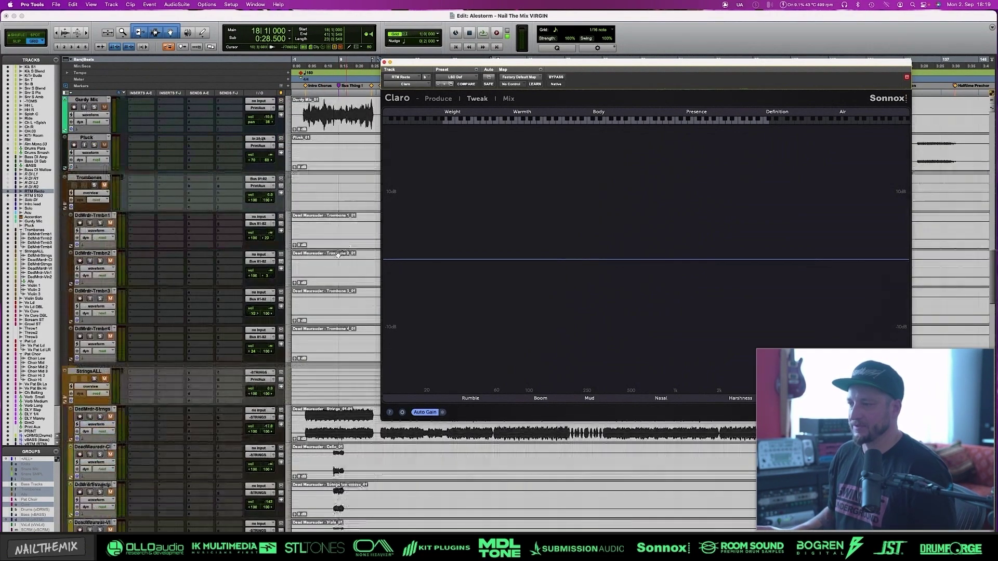
left_click(117, 383)
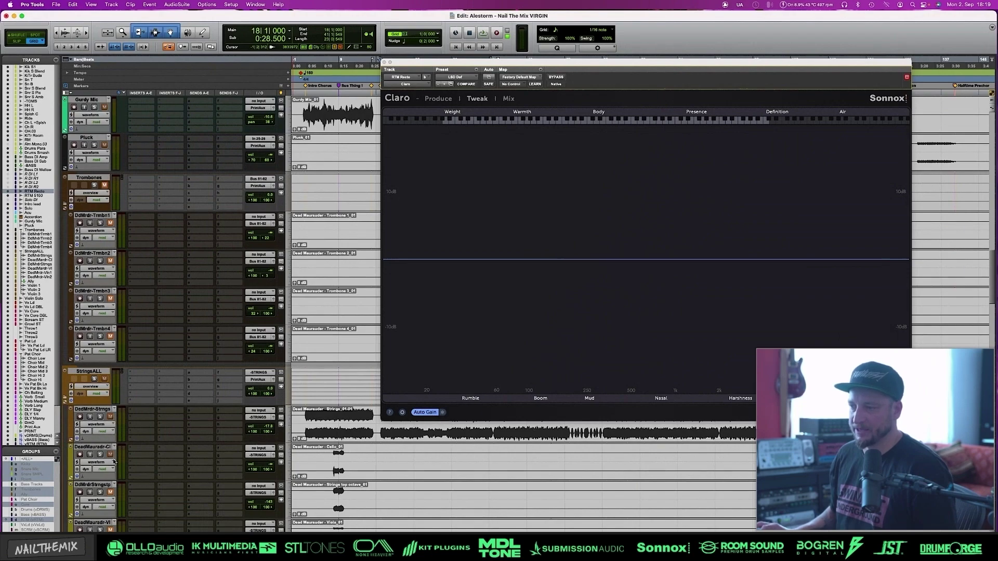
left_click(89, 371)
scroll(99, 432, "down", 7)
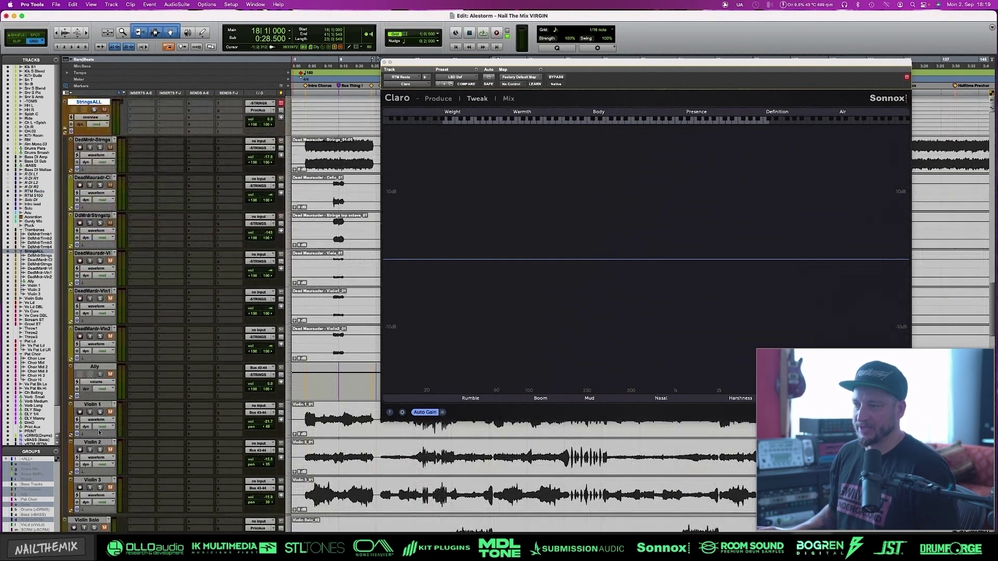
scroll(245, 434, "up", 9)
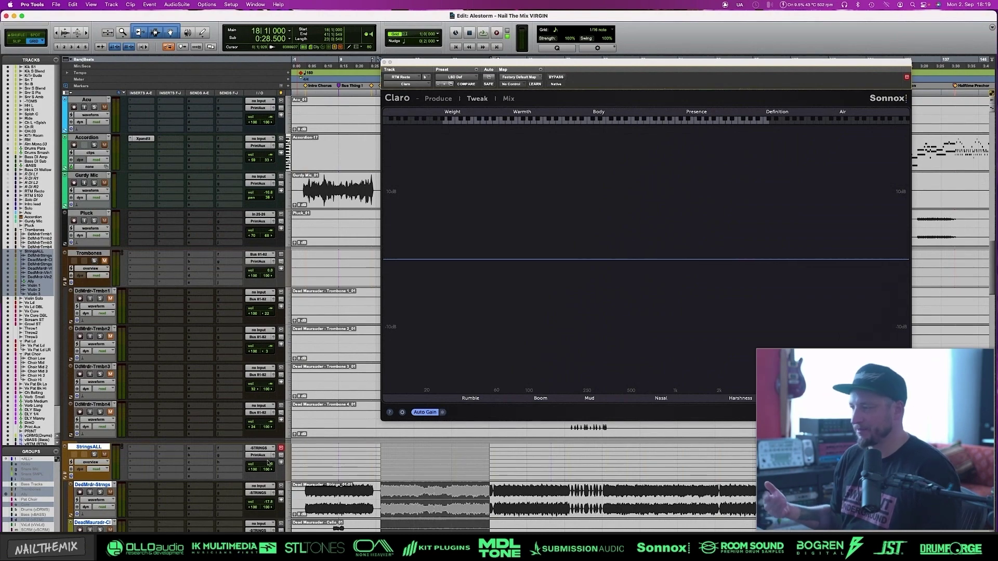
key("shift+s")
- Boost a narrow Claro band at E8 by about 13 dB, then pull it down to about -2.5 dB during playback
left_click_drag(781, 259, 781, 170)
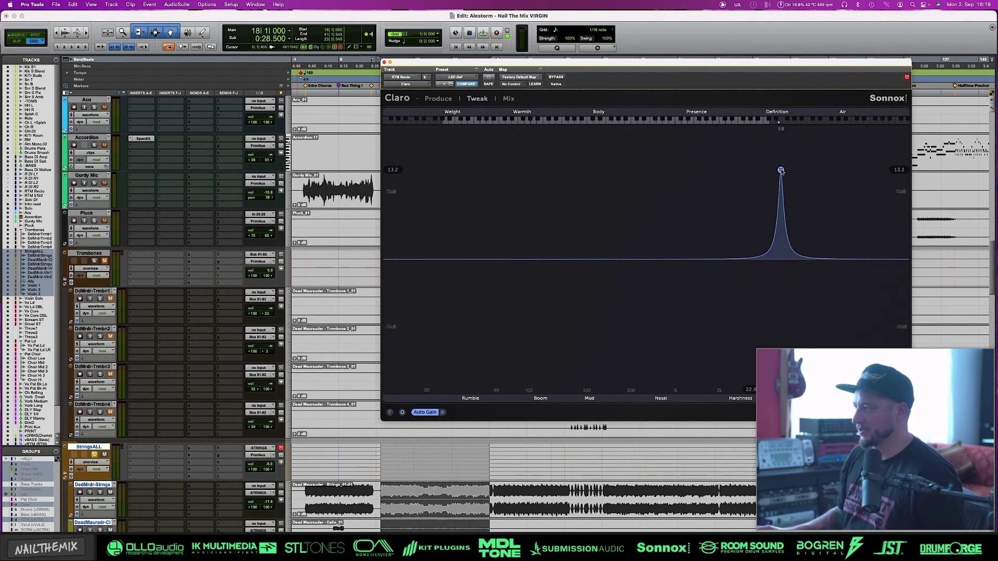
key("space")
left_click_drag(780, 170, 780, 275)
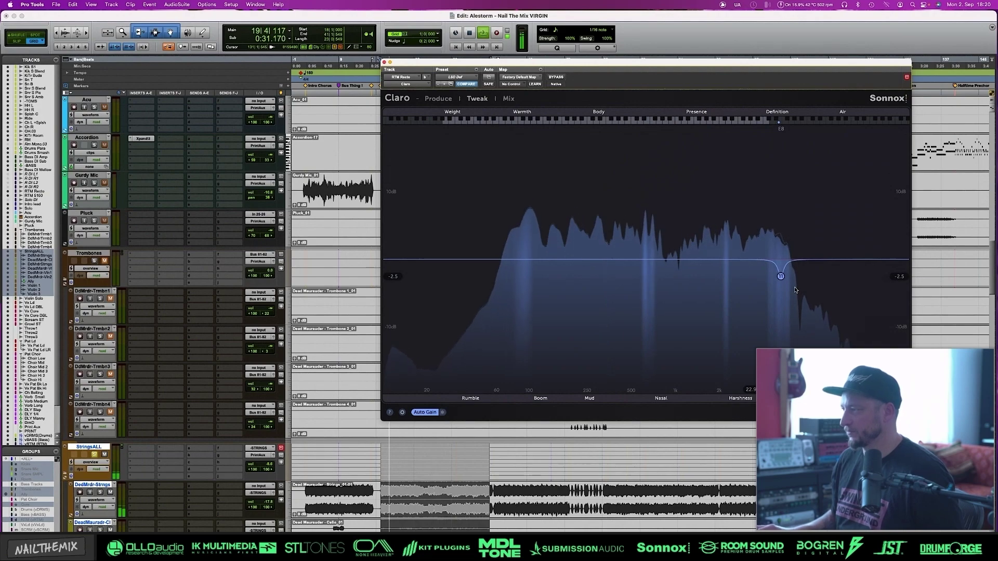
mouse_move(781, 277)
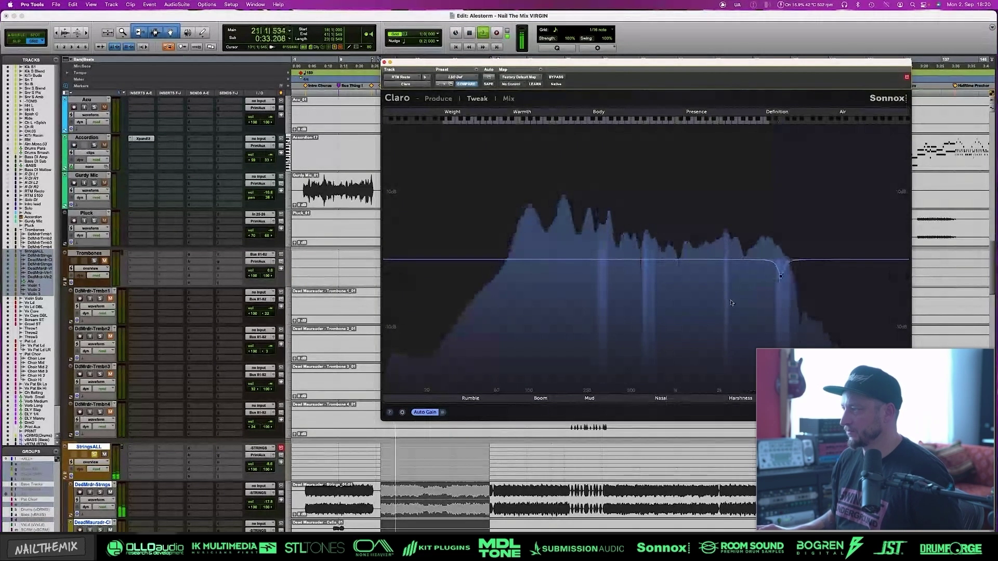
- Add Claro bands cutting about 2 dB just above 600 Hz, 1.2 dB at 2235 Hz, and slightly beside the existing E8 cut
left_click_drag(709, 259, 647, 274)
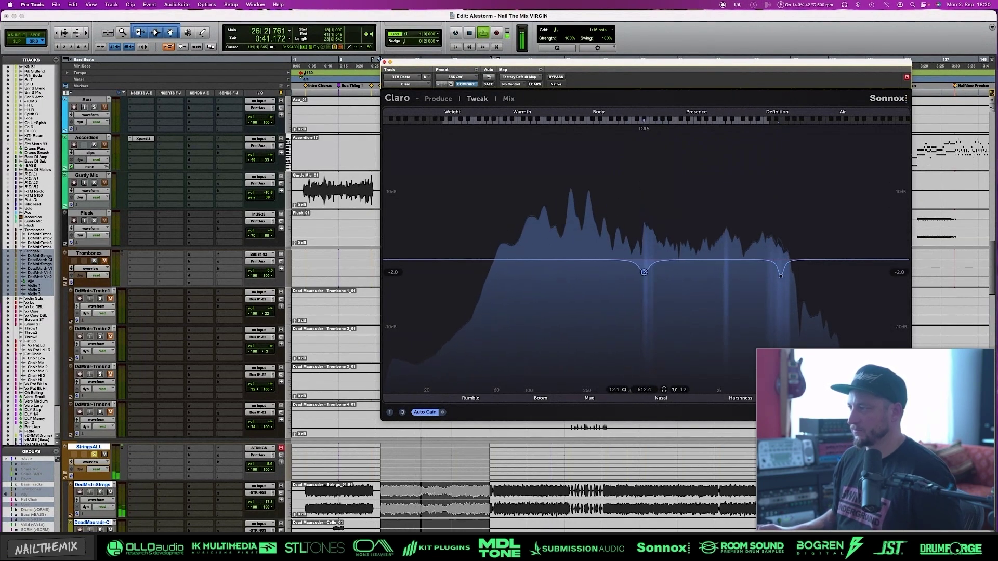
mouse_move(717, 261)
left_mouse_down()
mouse_move(713, 216)
mouse_move(724, 204)
mouse_move(726, 267)
left_mouse_up()
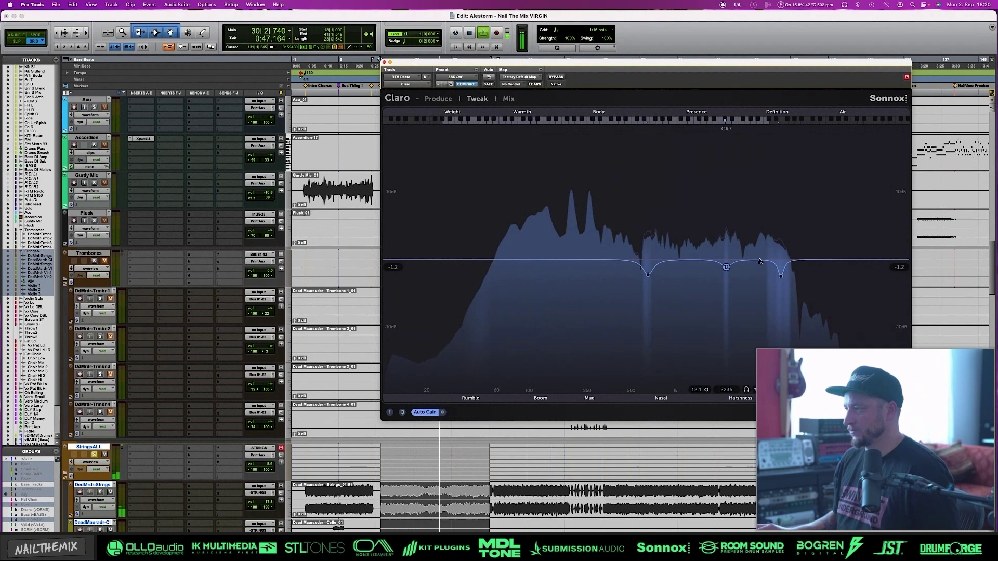
left_click_drag(758, 261, 760, 256)
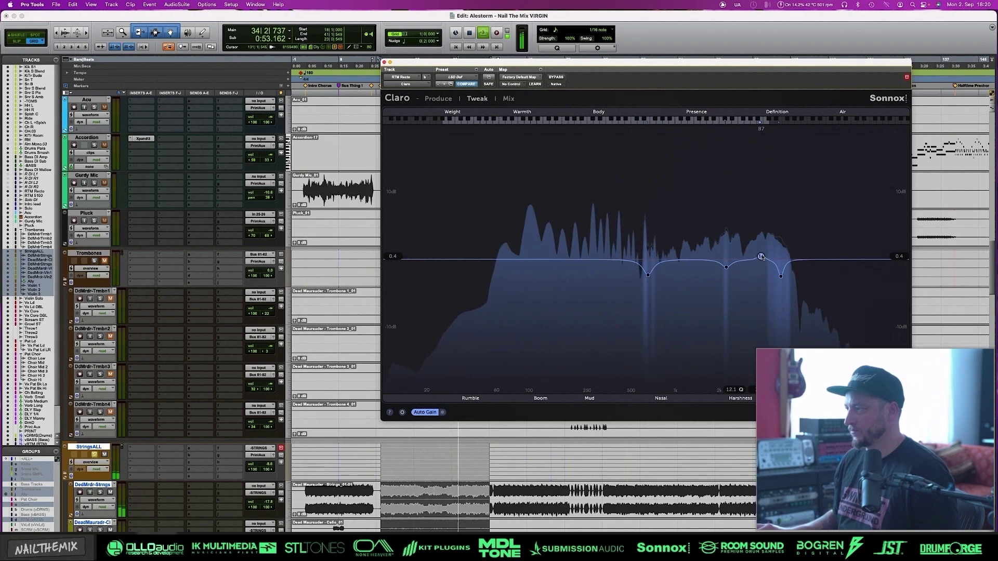
mouse_move(761, 256)
left_mouse_down()
mouse_move(780, 243)
mouse_move(779, 263)
left_mouse_up()
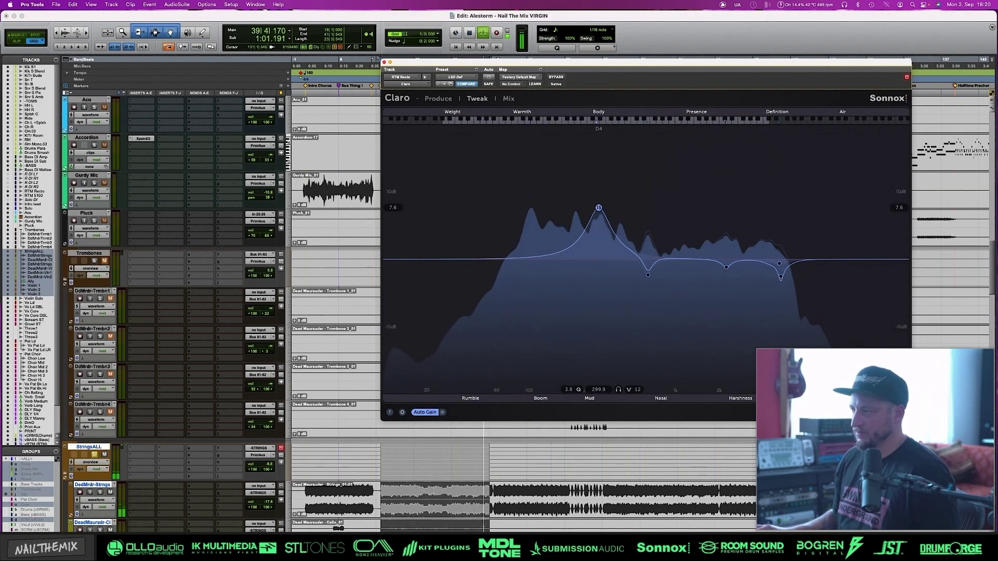
- Set the Claro body band to a cut of about 0.9 dB at 298.6 Hz with Q 4.5, then close the plug-in
mouse_move(597, 260)
left_mouse_down()
mouse_move(597, 199)
mouse_move(595, 259)
left_mouse_up()
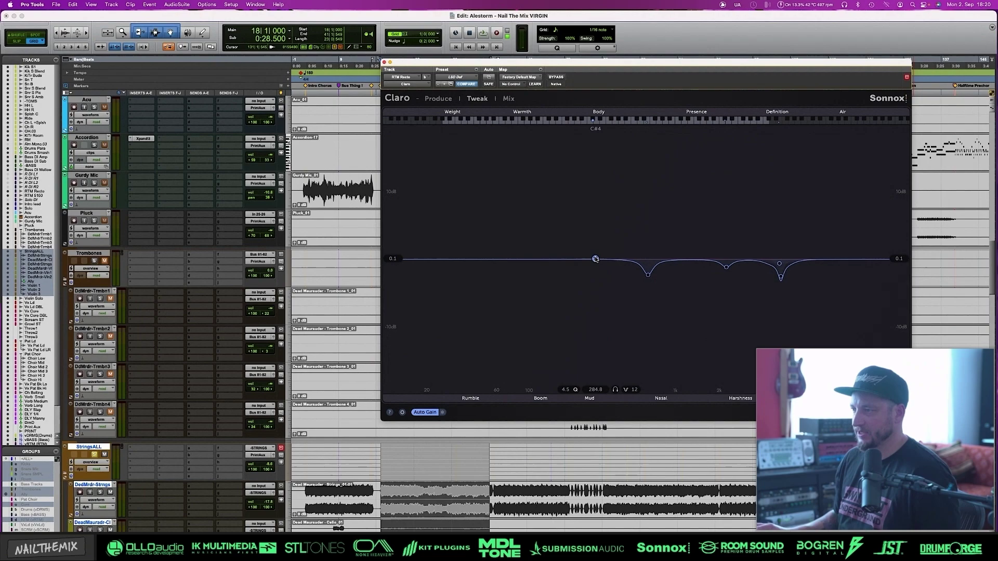
key("space")
mouse_move(595, 259)
left_mouse_down()
mouse_move(597, 206)
mouse_move(598, 265)
left_mouse_up()
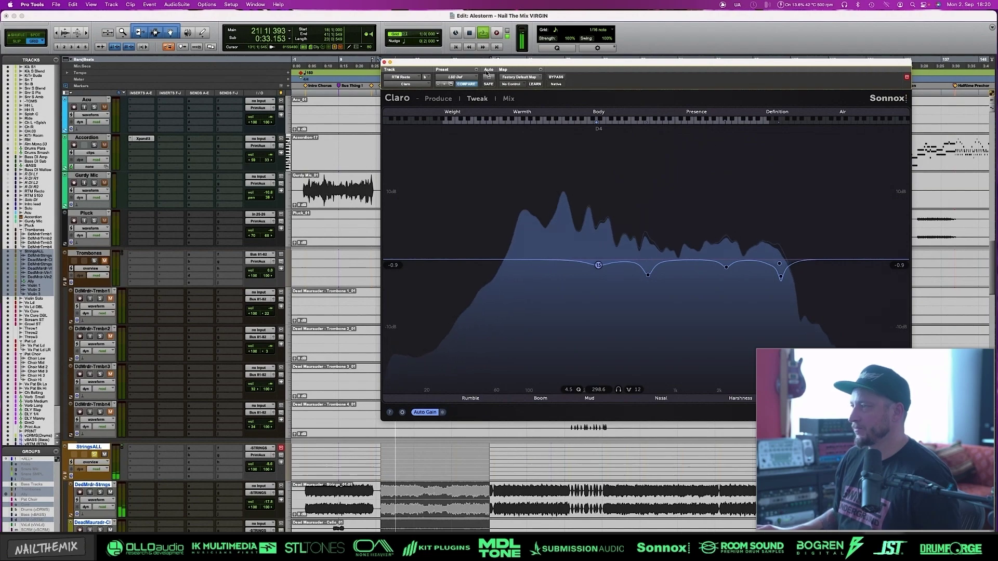
left_click(384, 62)
key("space")
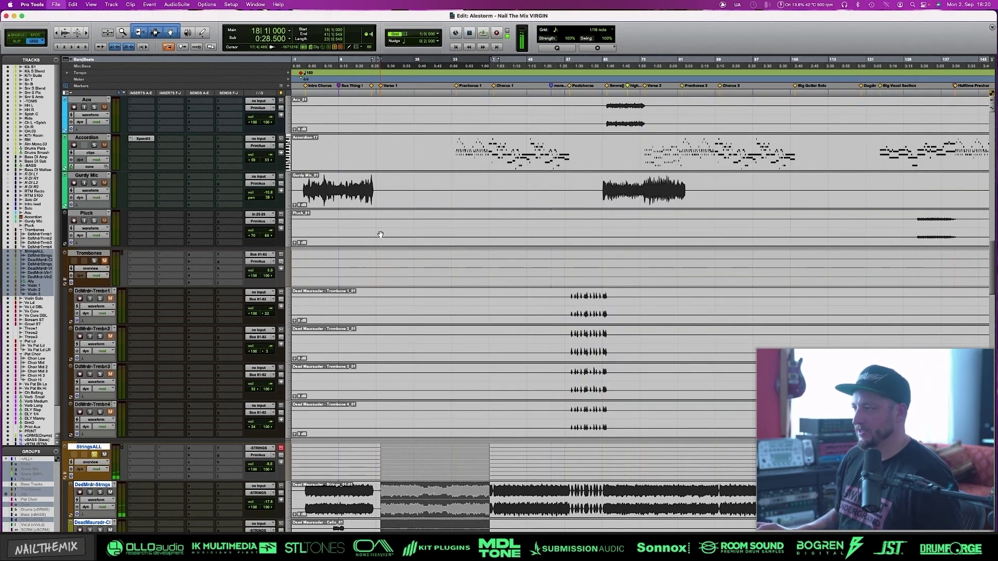
- Play the verse and compare the RTM Recto guitars with Claro bypassed and active
scroll(485, 248, "down", 3)
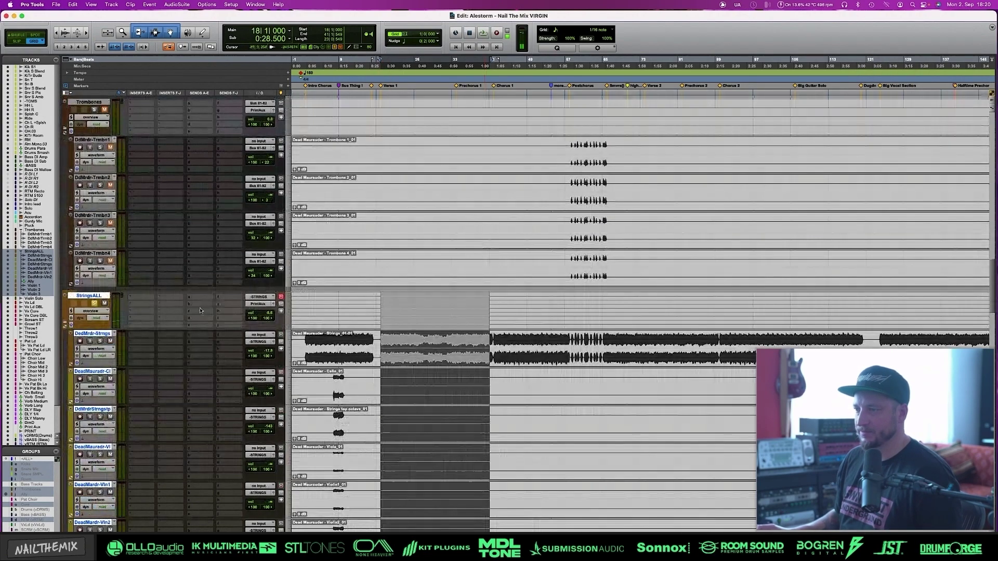
scroll(160, 240, "up", 5)
scroll(160, 241, "up", 5)
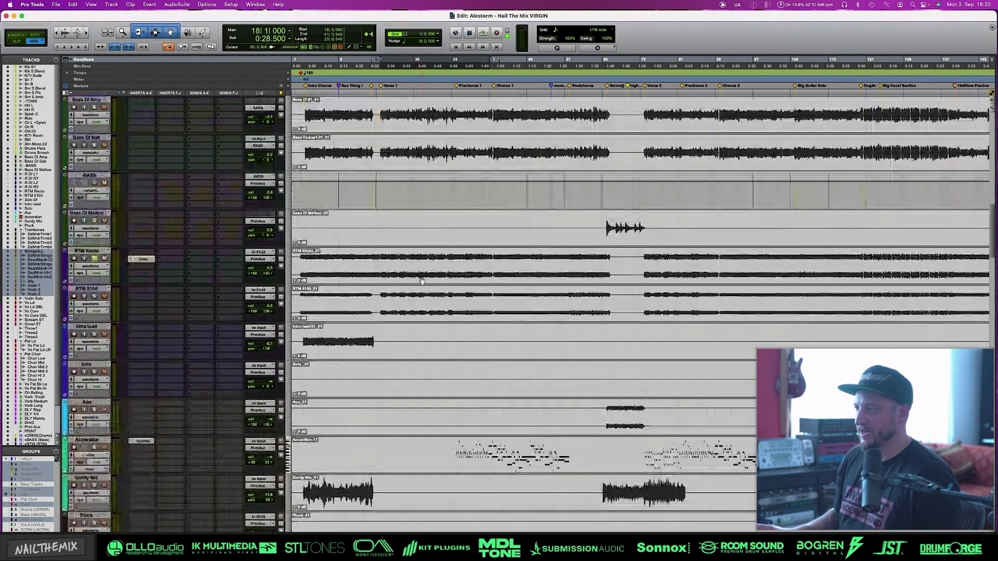
key("space")
left_click(143, 297)
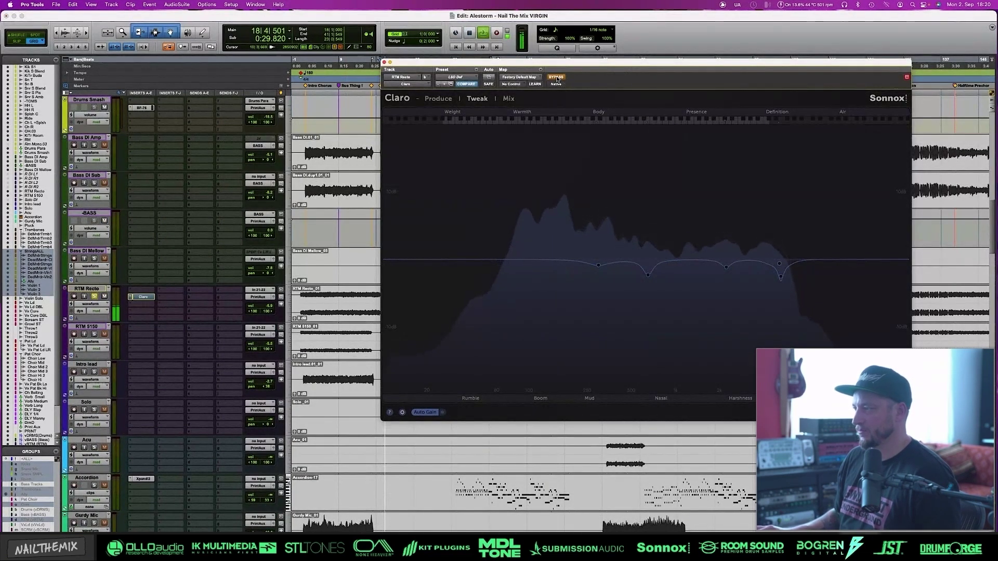
left_click(556, 77)
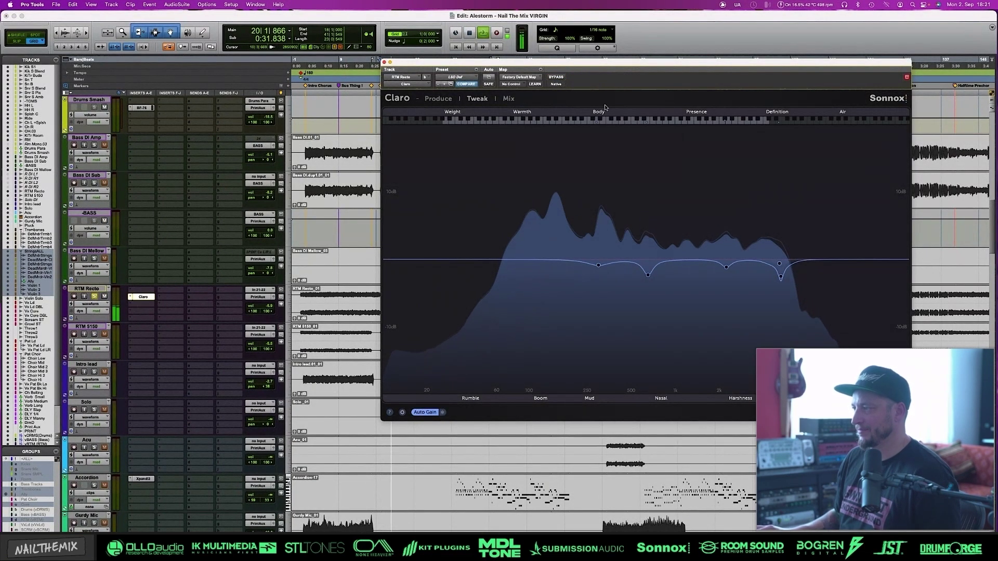
mouse_move(726, 267)
key("space")
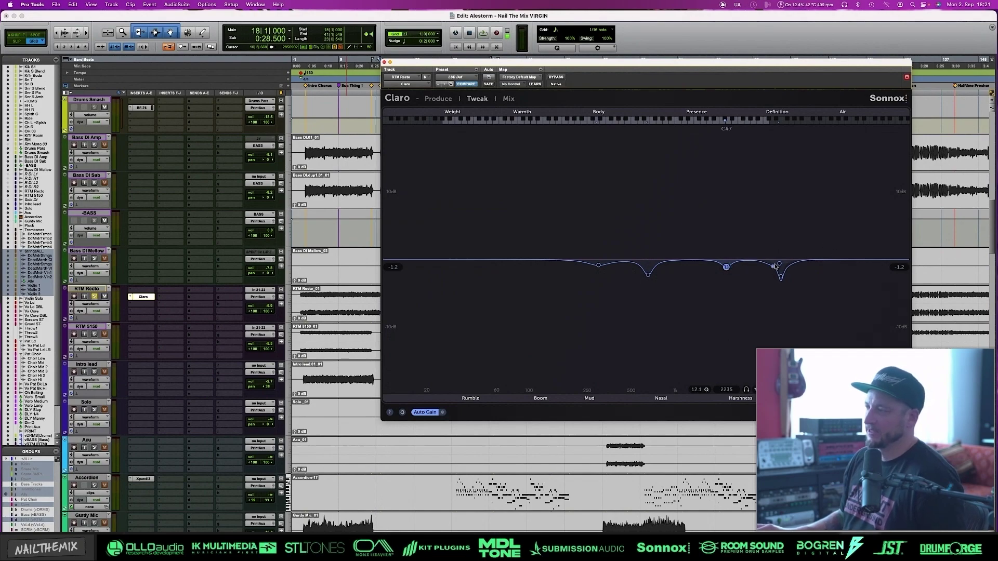
- Ease Claro's narrow E8 cut to about -2 dB during playback and compare it against bypass
key("space")
left_click_drag(780, 279, 781, 274)
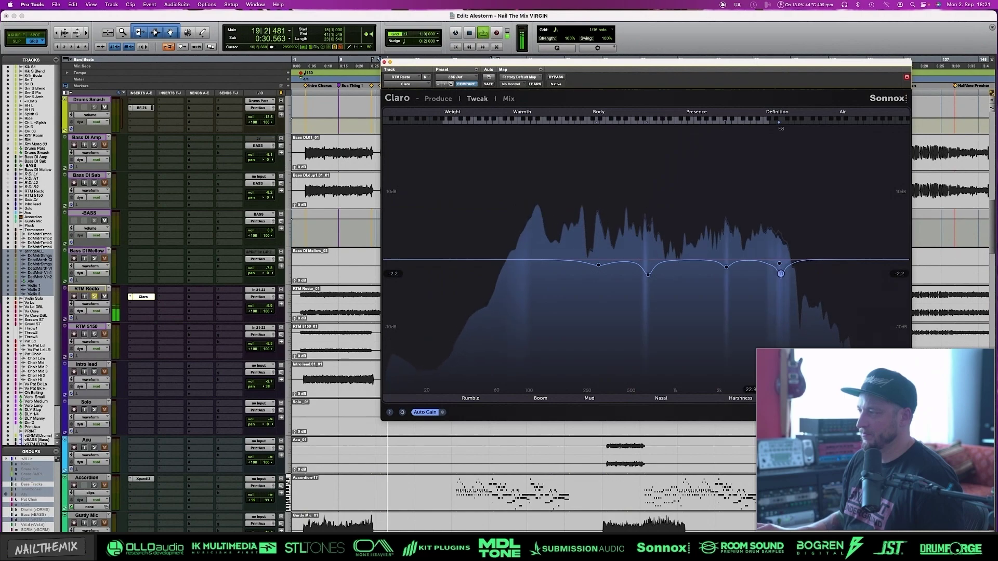
left_click(563, 77)
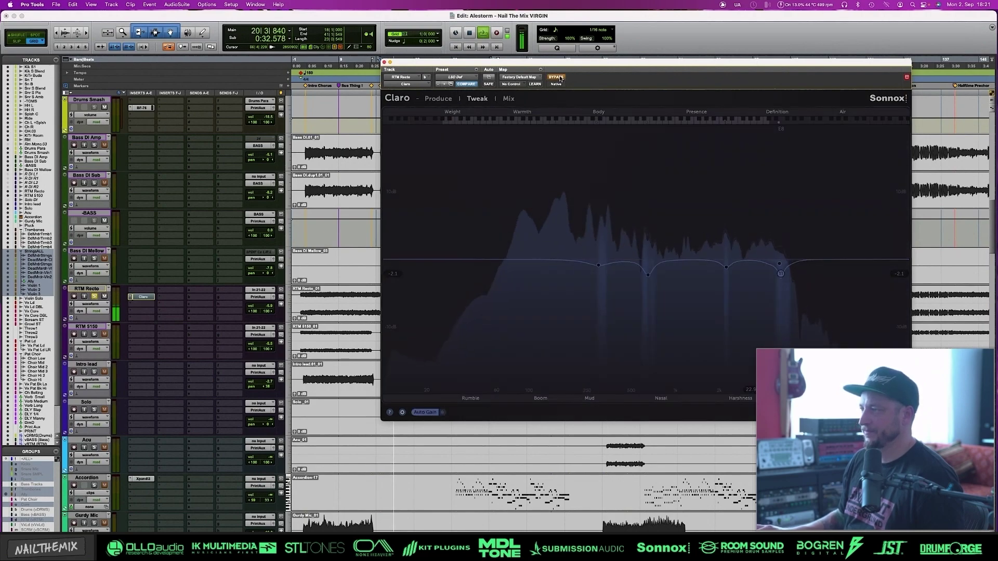
left_click(564, 77)
left_click(384, 62)
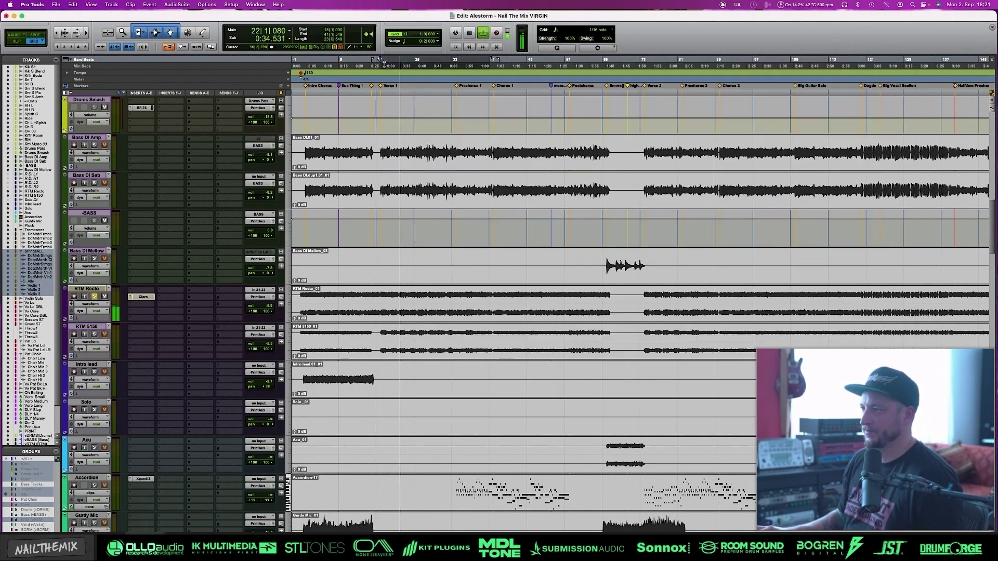
key("space")
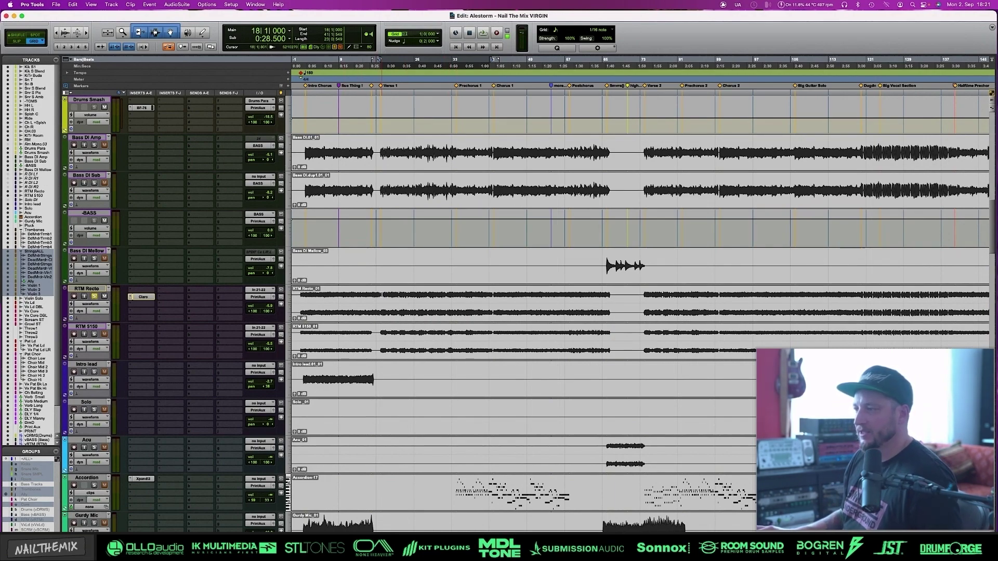
- Select the first part of Verse 1 on RTM Recto and insert the C4 multiband processor before Claro
left_click_drag(382, 295, 440, 295)
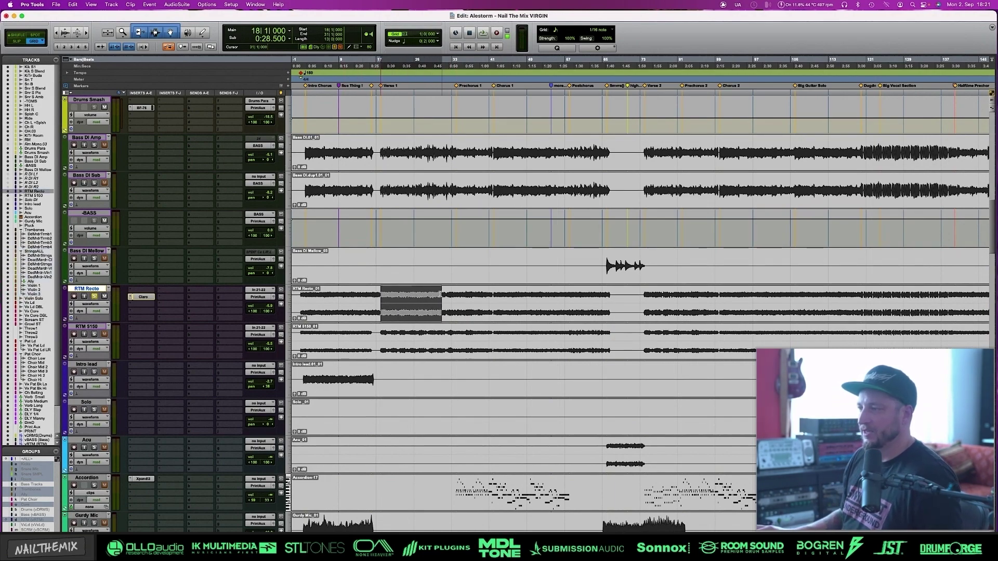
left_click(132, 290)
left_click(144, 258)
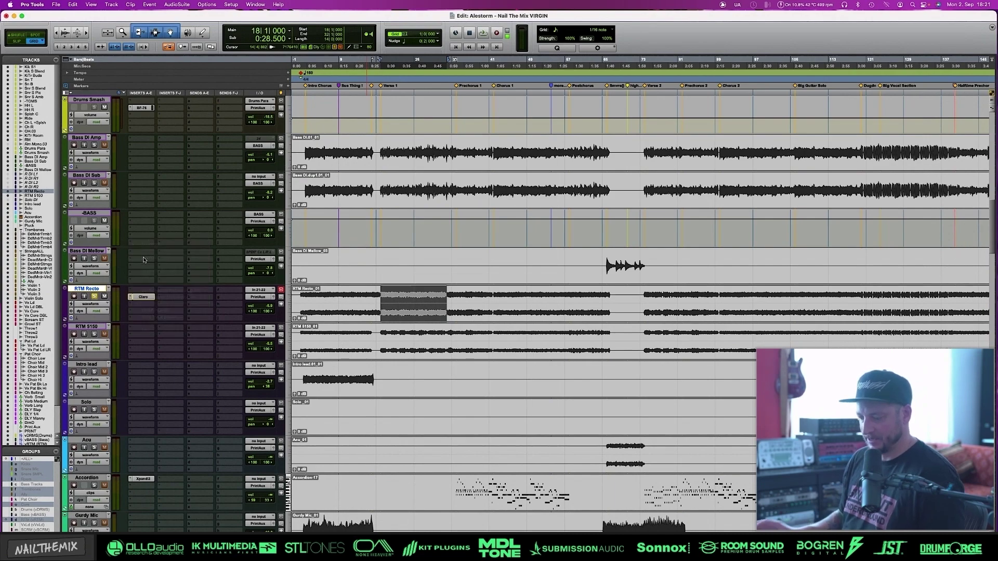
left_click(141, 304)
type("c4")
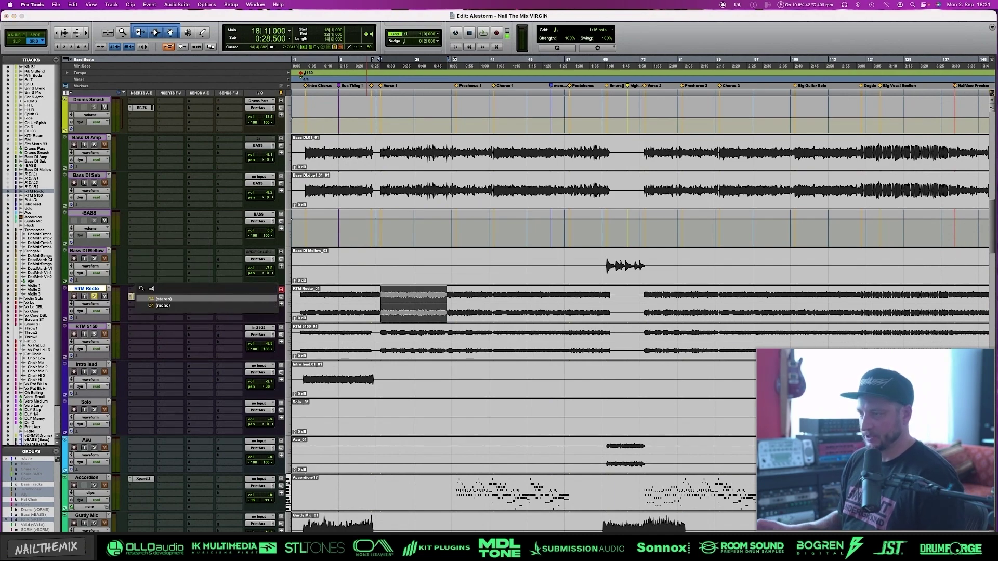
left_click(165, 306)
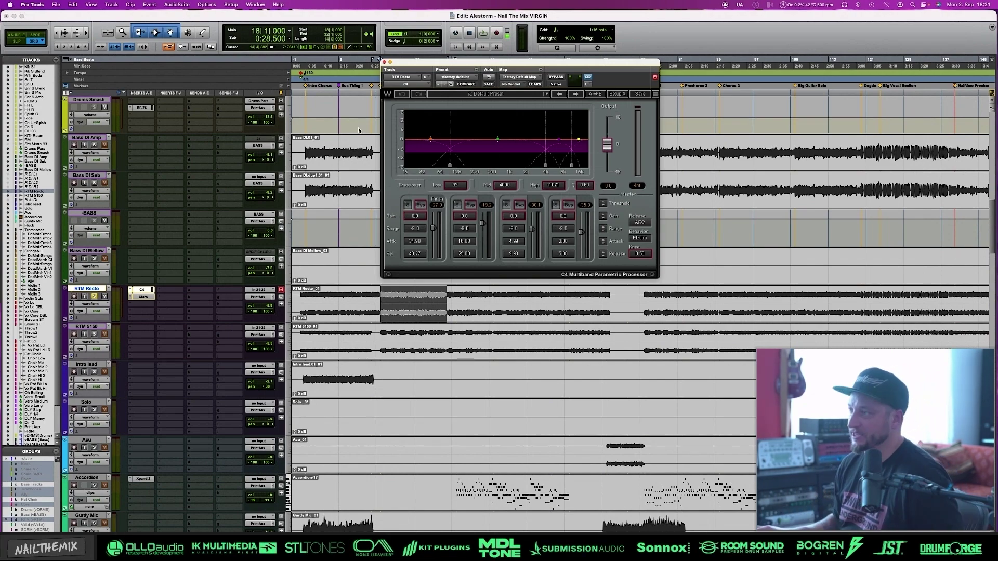
- Load the Sneap Guitars preset in the C4 multiband processor on RTM Recto
left_click(453, 78)
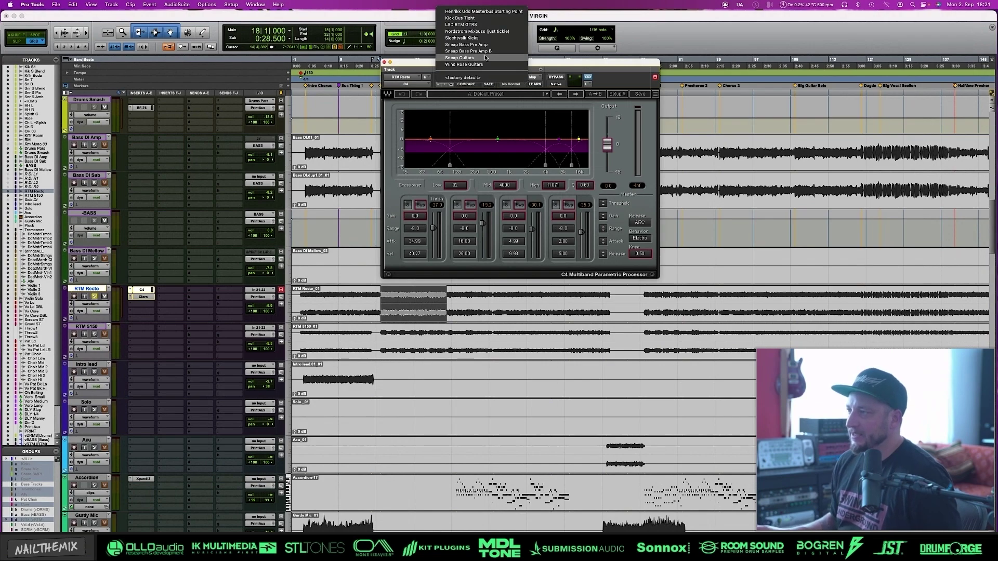
left_click(459, 58)
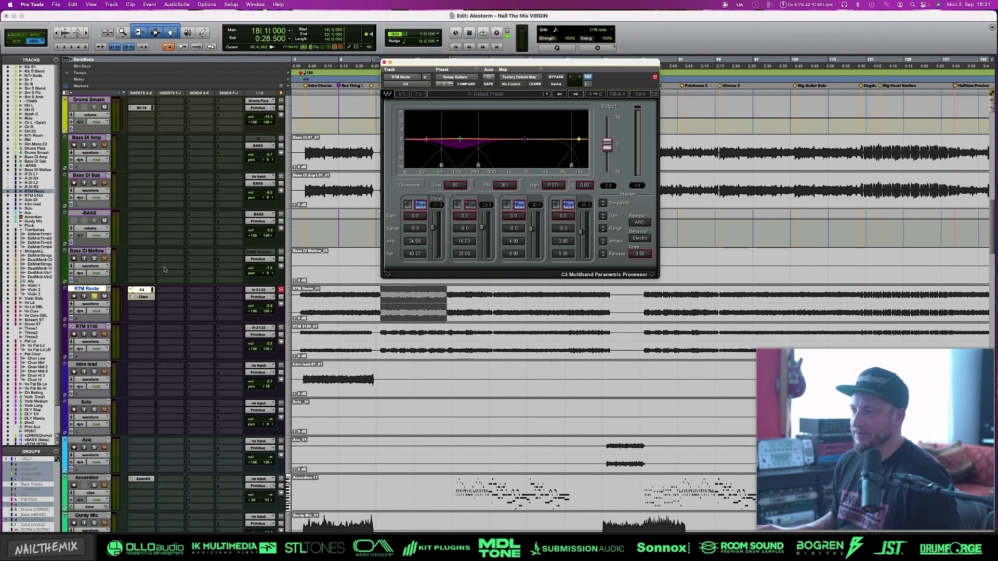
- Replace C4 on RTM Recto with Pro Multiband Dynamics using the Guitar Tightener preset, and move its window lower
left_click(130, 291)
left_click(203, 353)
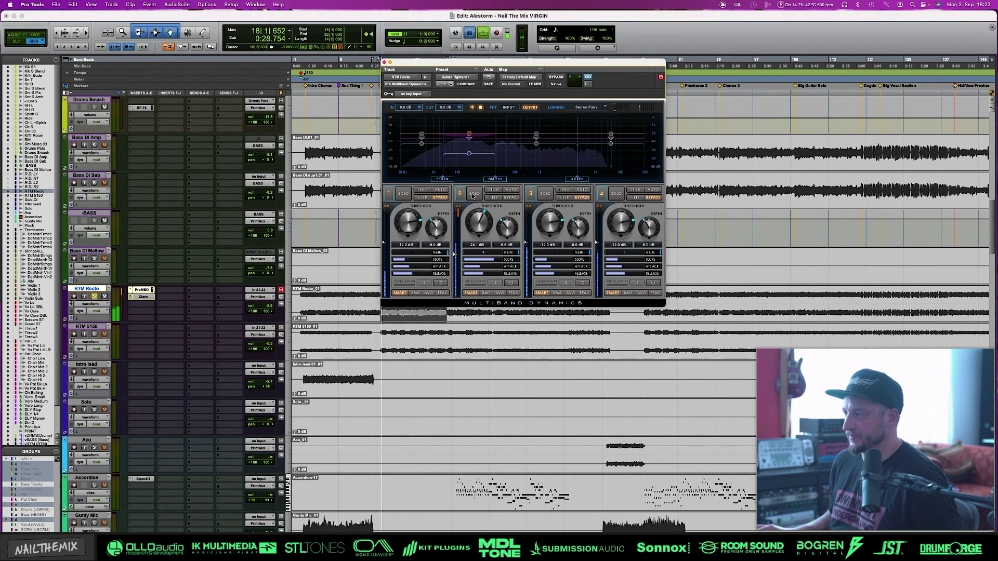
left_click_drag(517, 63, 520, 99)
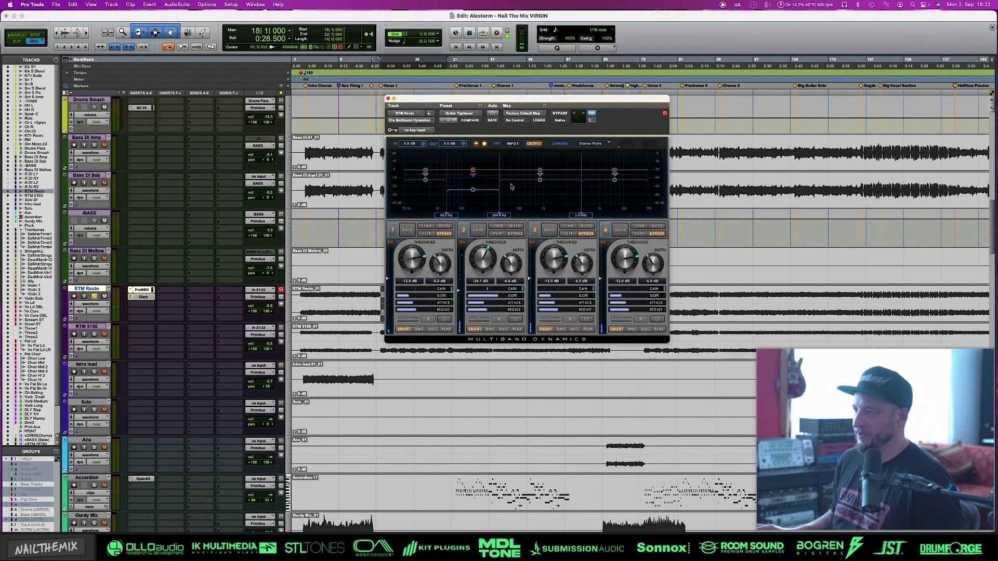
- Audition the start of Verse 1, set the second band's threshold to -23.7 dB, and close Pro Multiband Dynamics
key("space")
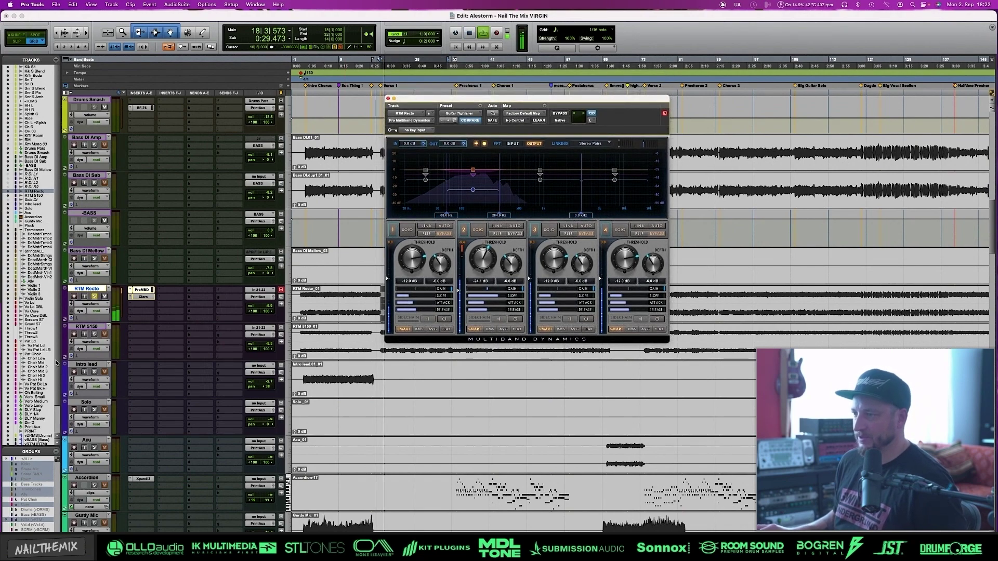
key("space")
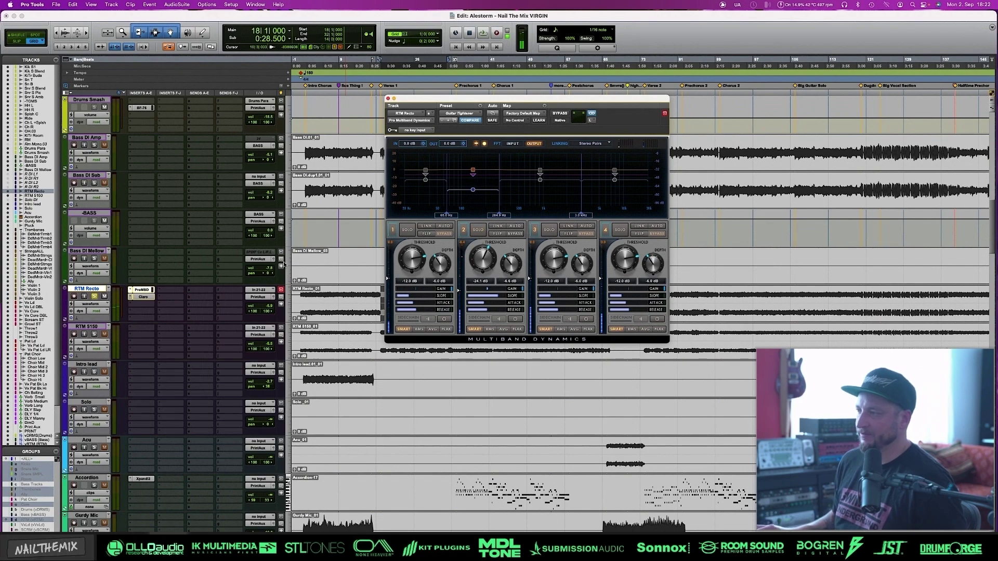
key("space")
left_click(450, 234)
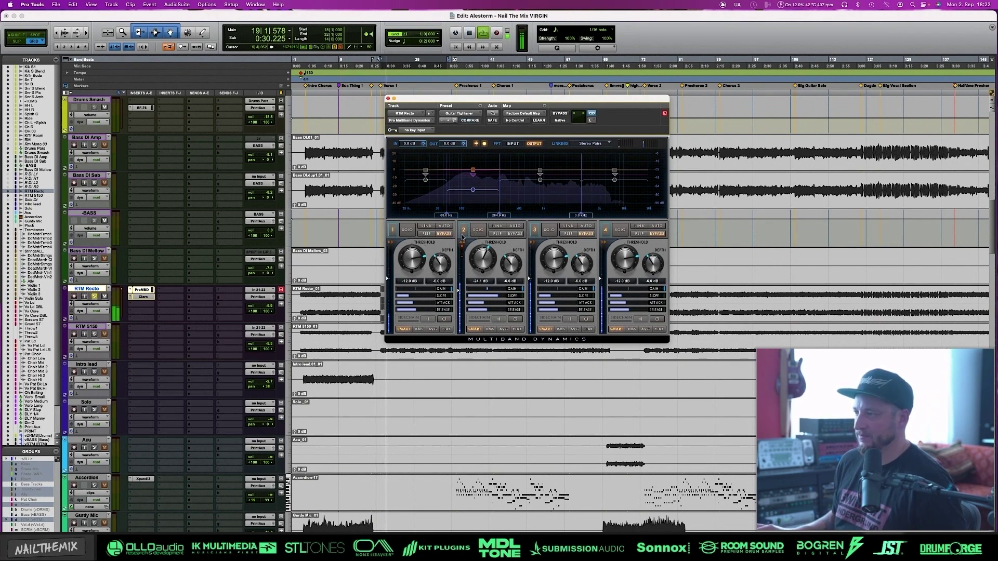
key("space")
key("space")
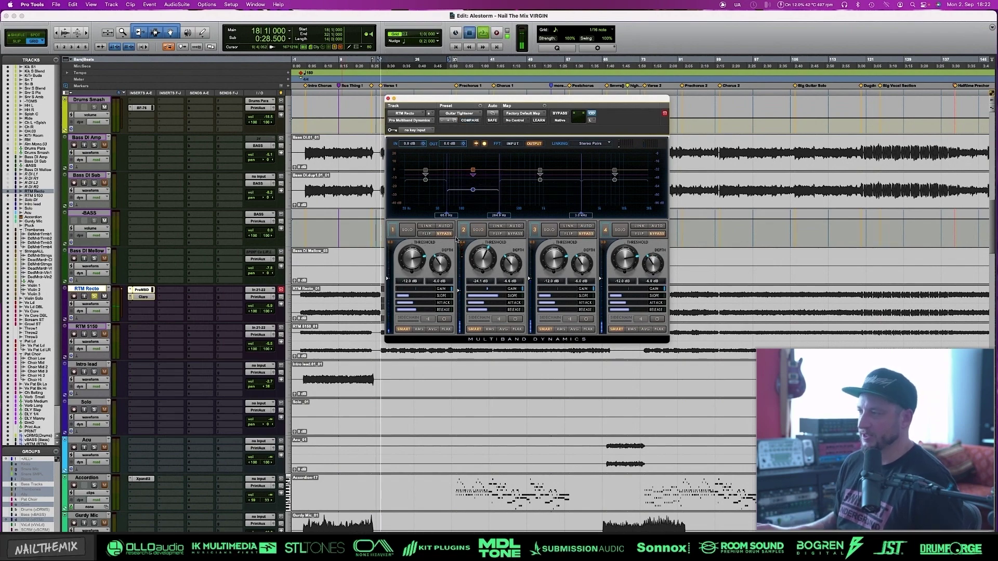
left_click_drag(487, 263, 486, 262)
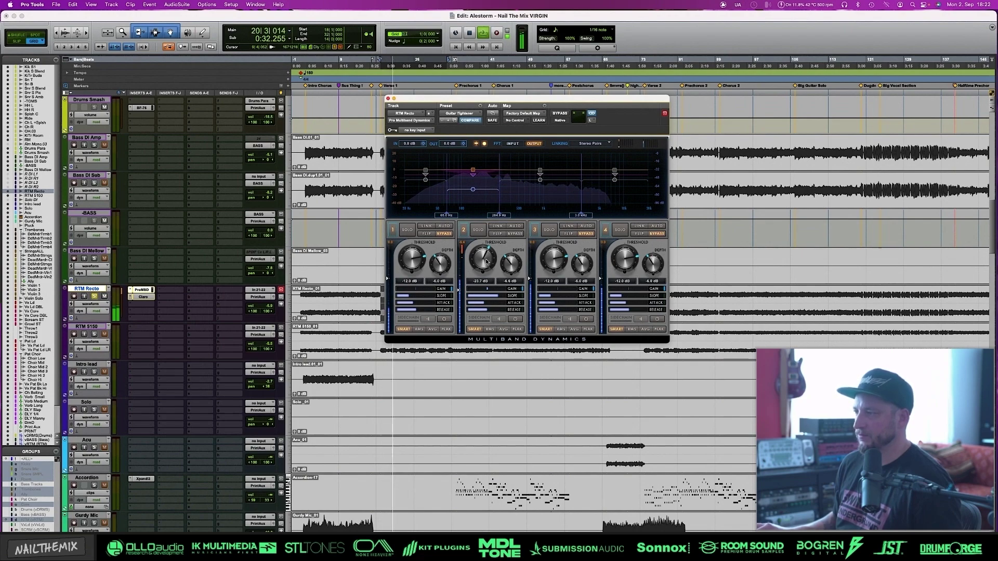
key("space")
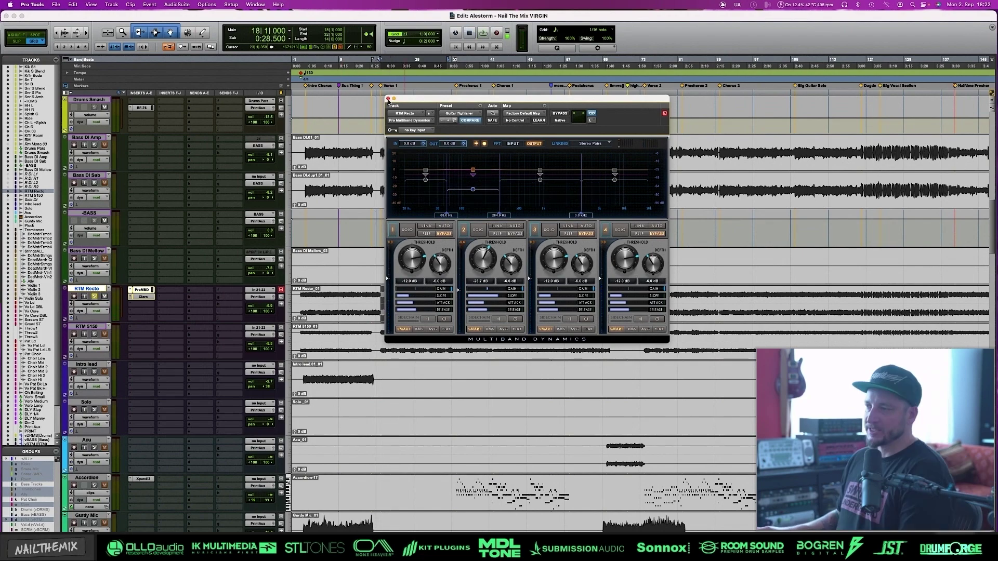
left_click(388, 98)
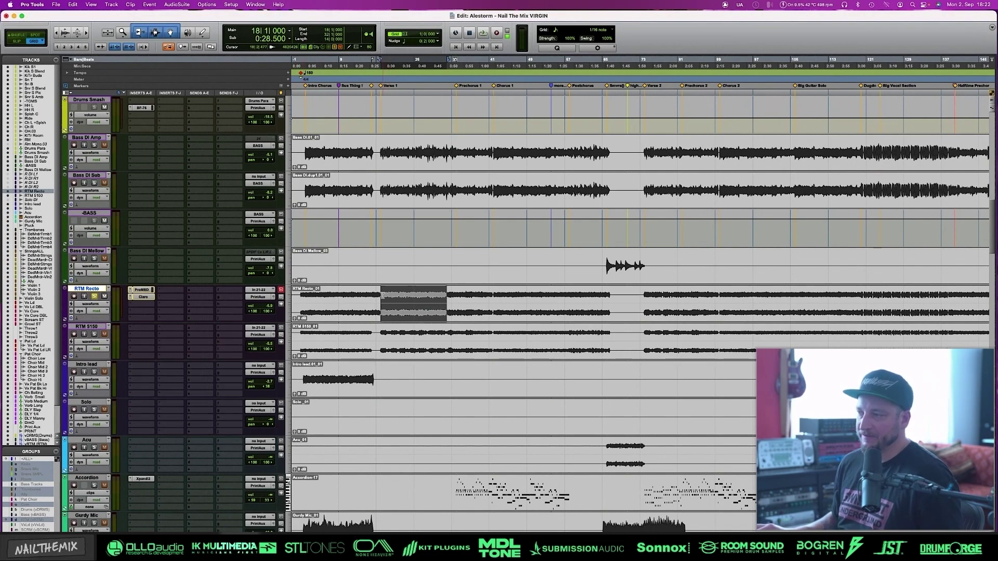
left_click_drag(383, 294, 458, 338)
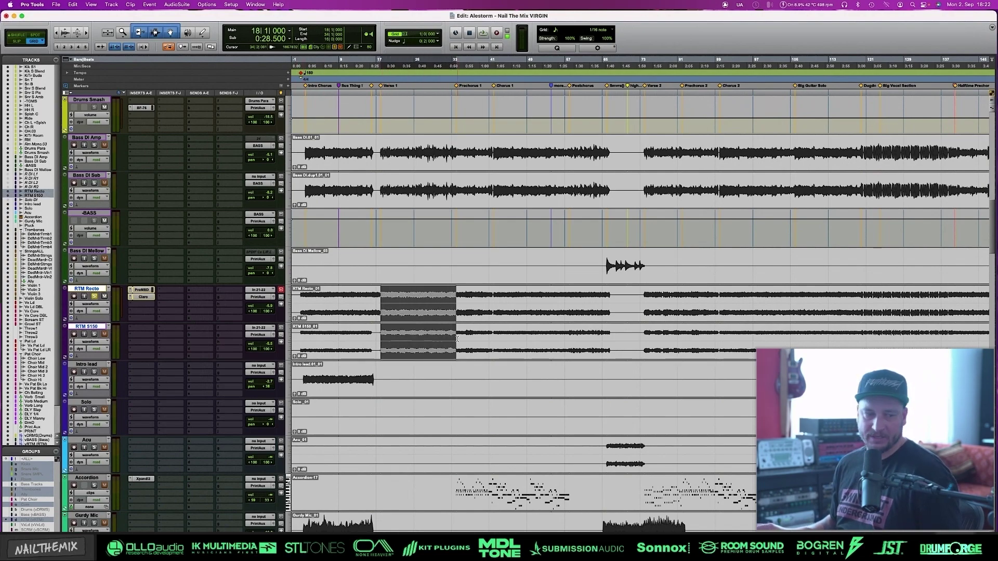
left_click(131, 291)
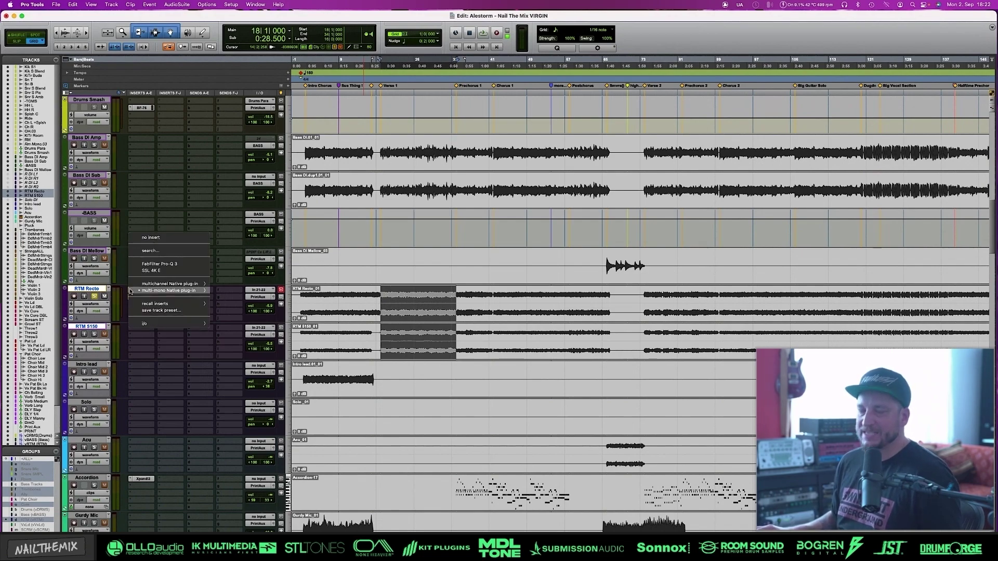
mouse_move(132, 291)
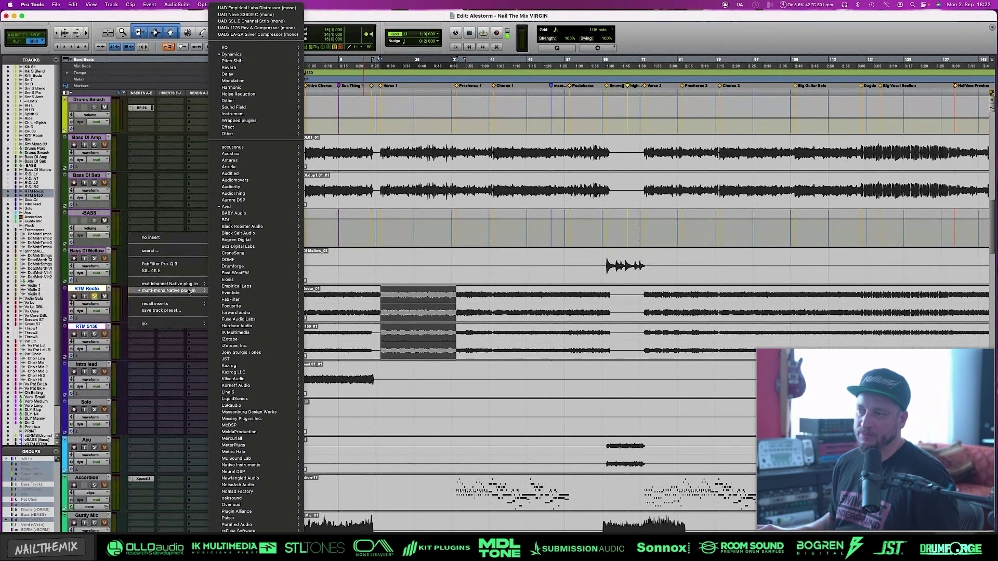
mouse_move(194, 286)
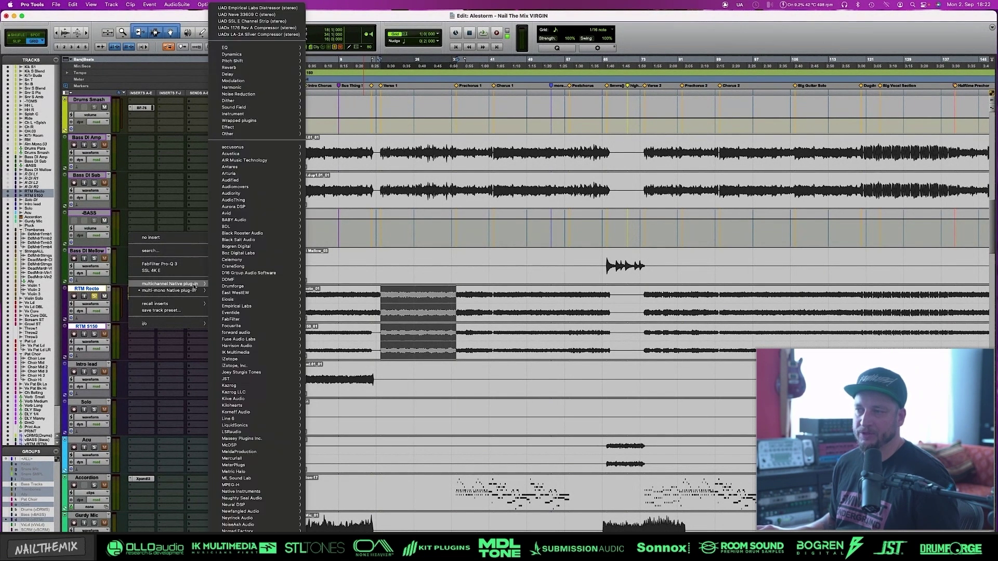
left_click(299, 335)
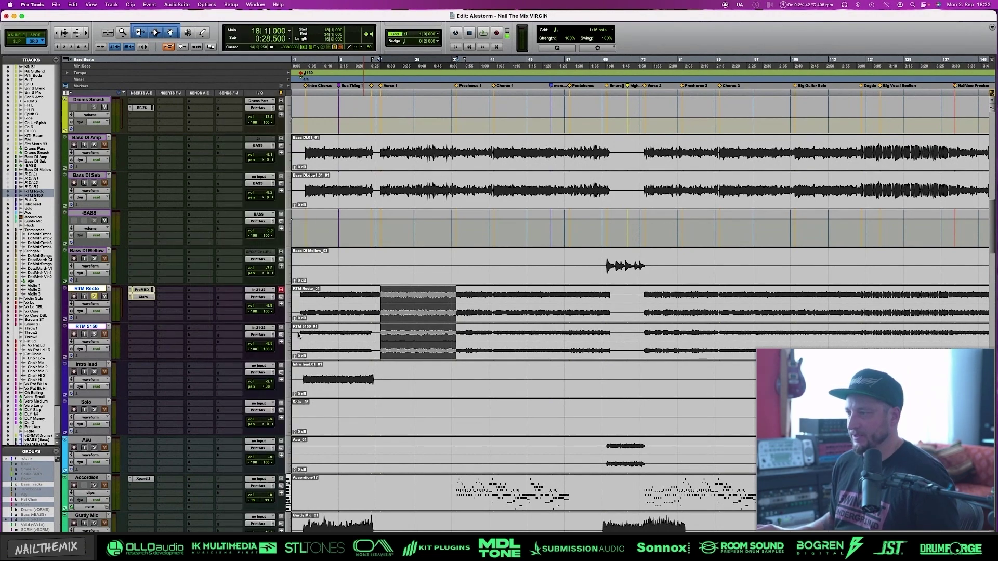
- Play RTM Recto from the start of Verse 1 and insert SSL 4K E in the slot after Claro
left_click(381, 296)
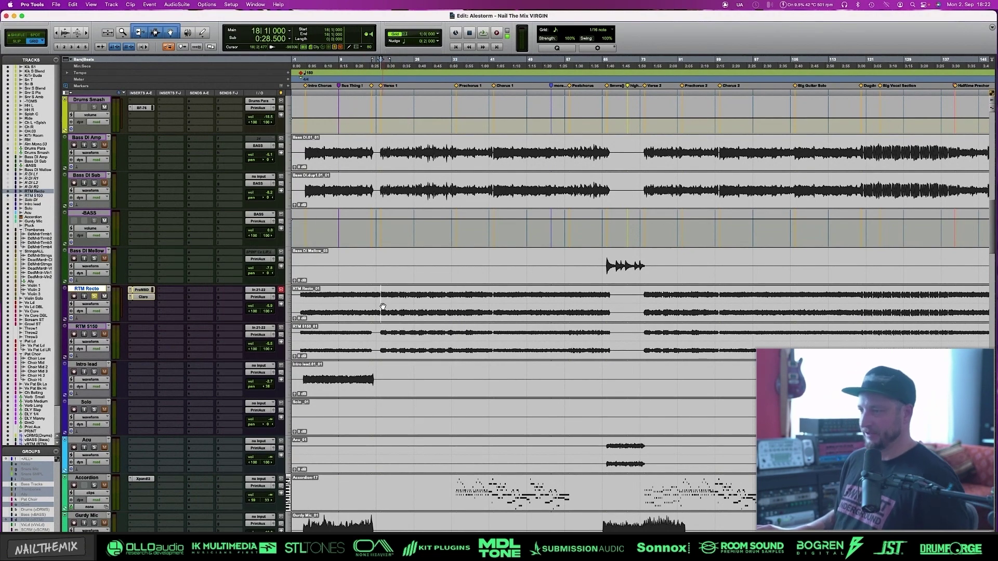
key("space")
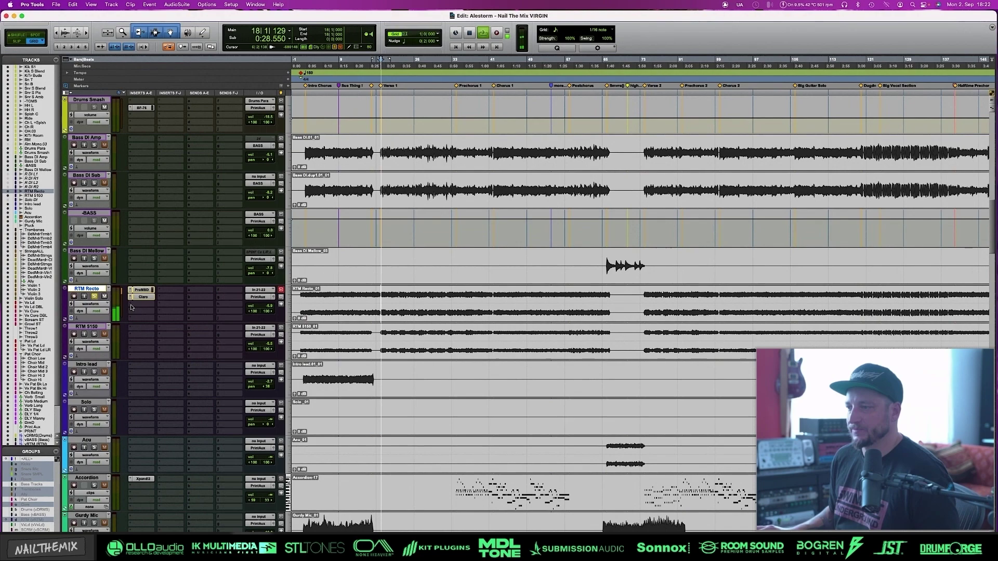
left_click(136, 306)
left_click(151, 293)
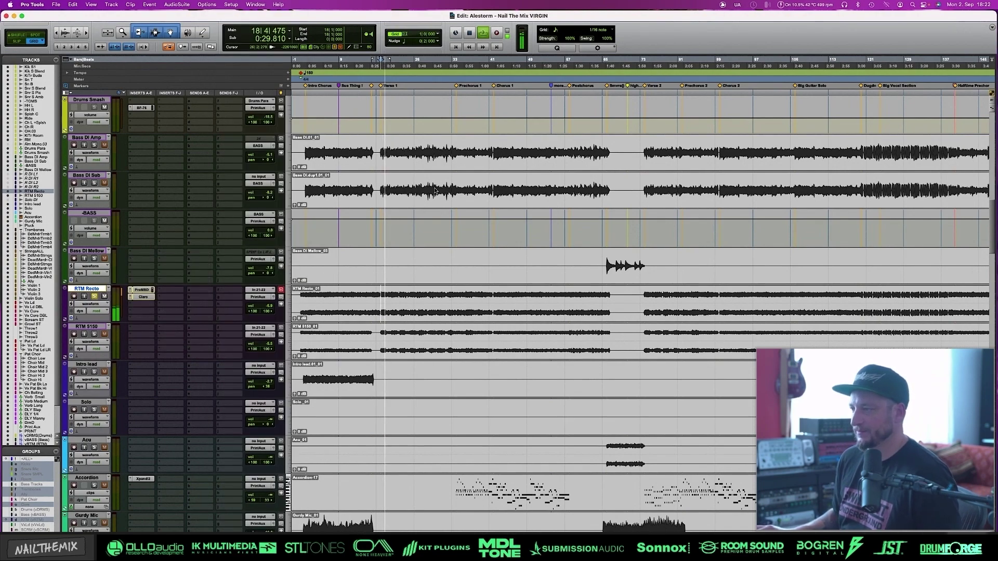
- Boost the SSL 4K E high-frequency gain and set the high-mid gain to 1.6 dB during playback
left_click_drag(415, 203, 406, 62)
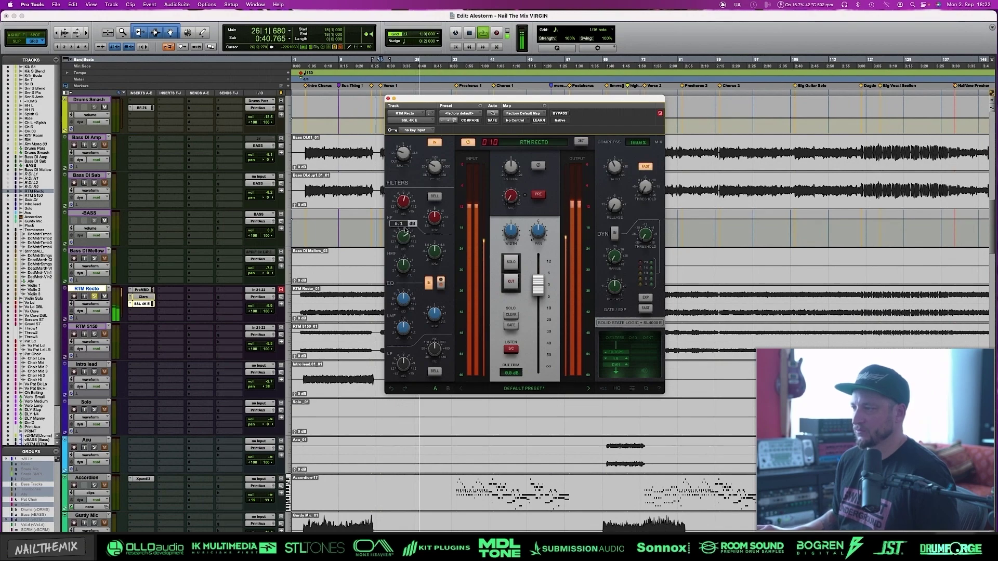
mouse_move(436, 263)
left_click_drag(438, 265, 406, 270)
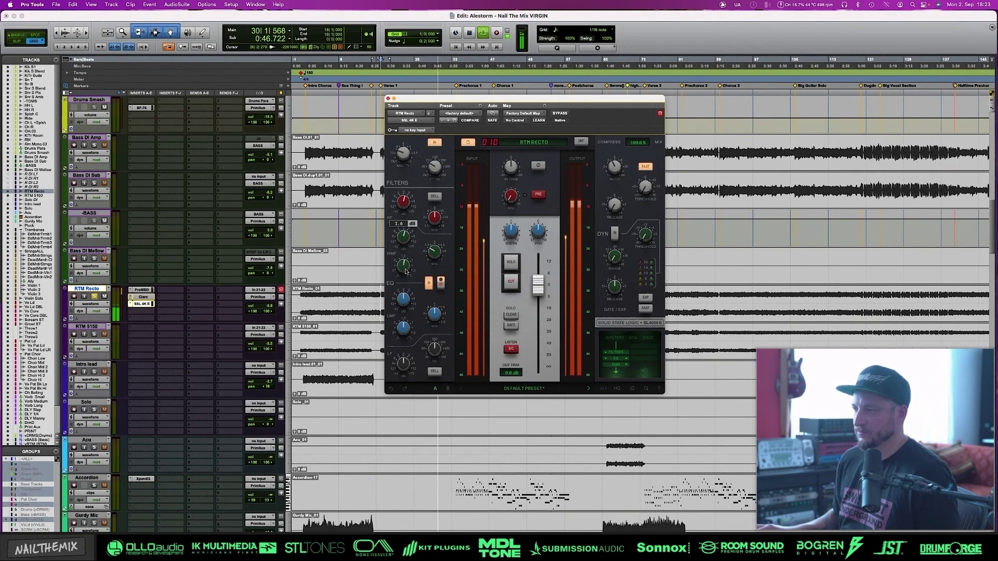
- Switch the SSL 4K E low-frequency band to a bell curve, adjust its gain, and save the session
left_click(434, 372)
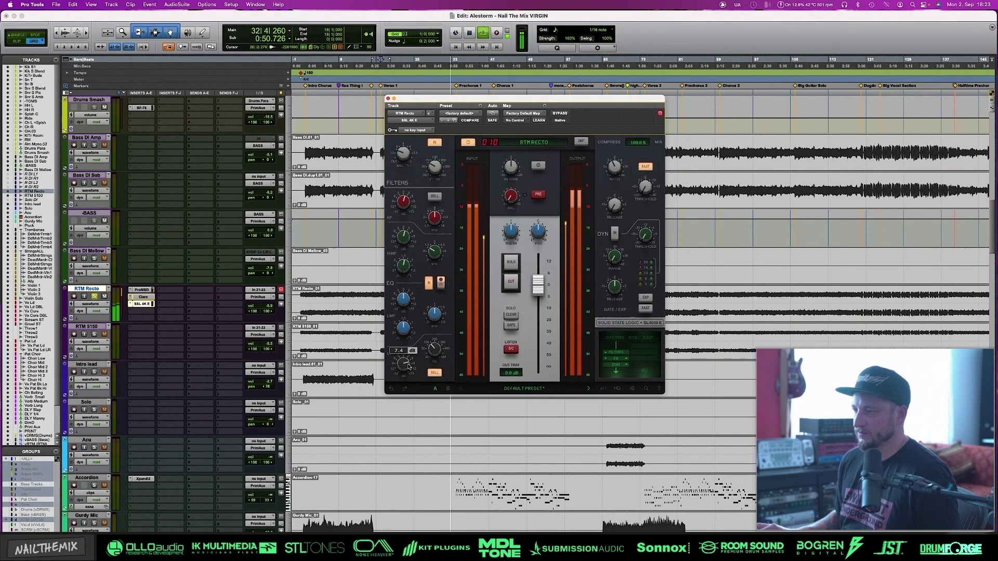
left_click_drag(408, 366, 408, 377)
key("super+s")
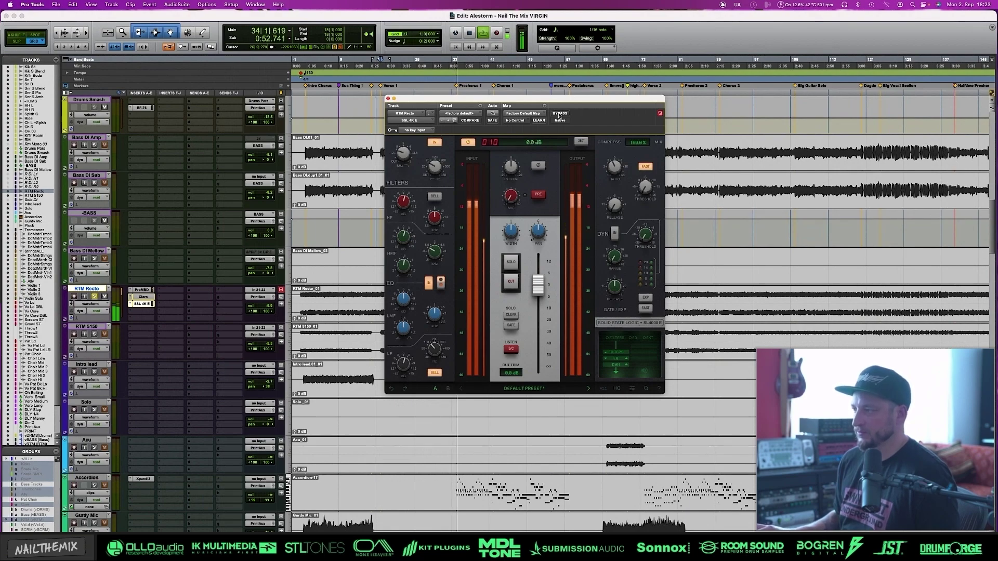
- Lower the SSL 4K E output fader to -1.2 dB and compare the guitars with the plug-in bypassed and active
mouse_move(408, 204)
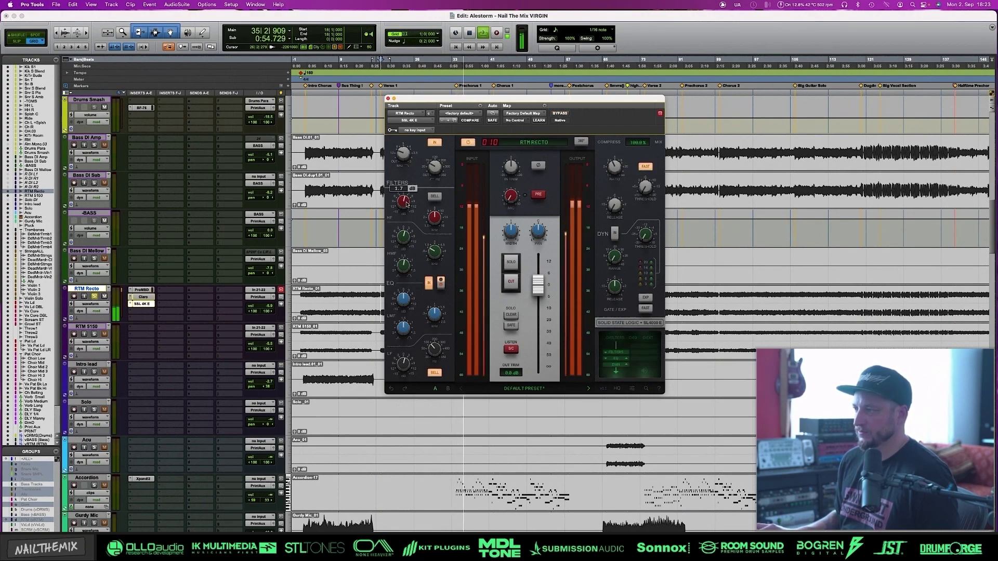
left_click_drag(538, 285, 538, 289)
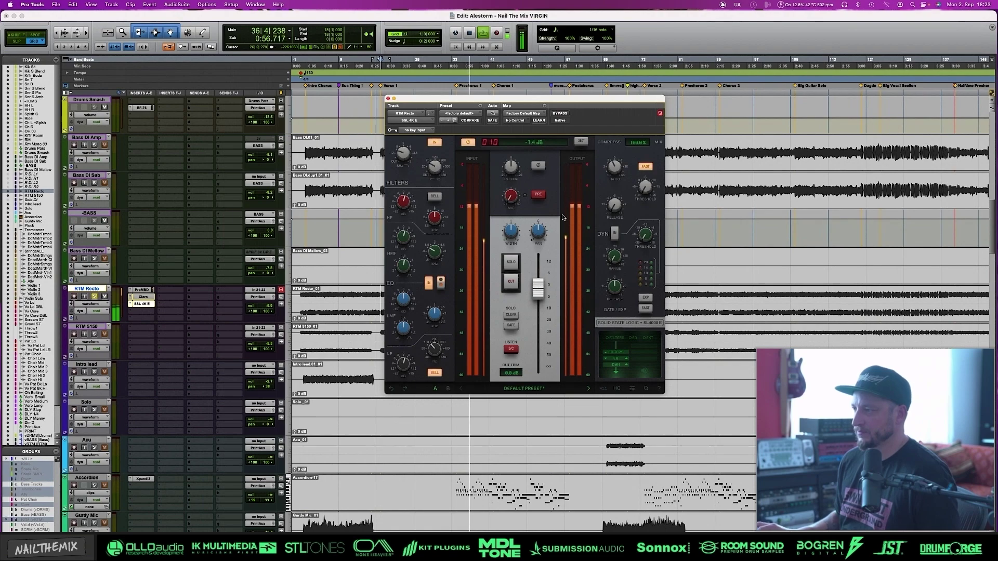
left_click(468, 142)
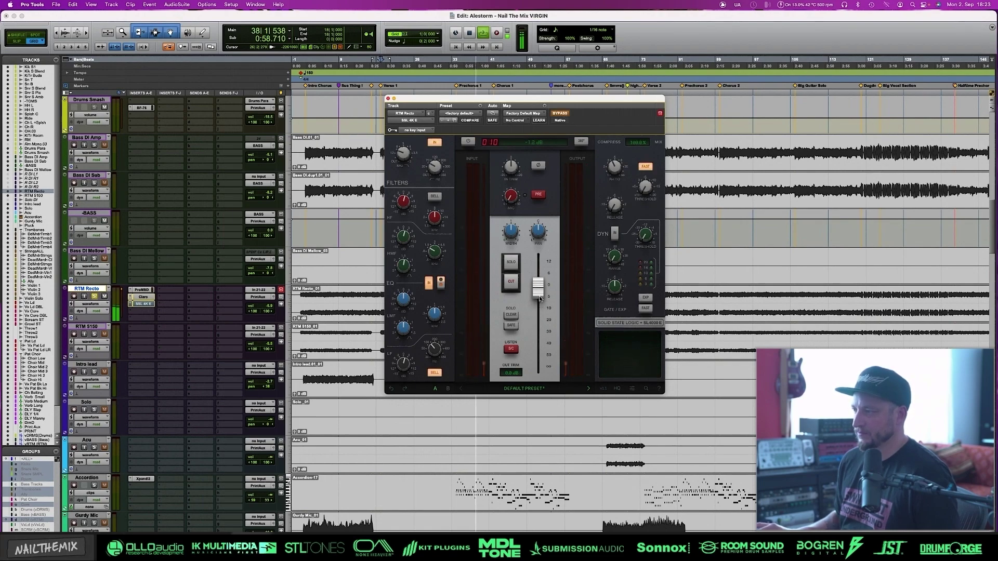
left_click(561, 114)
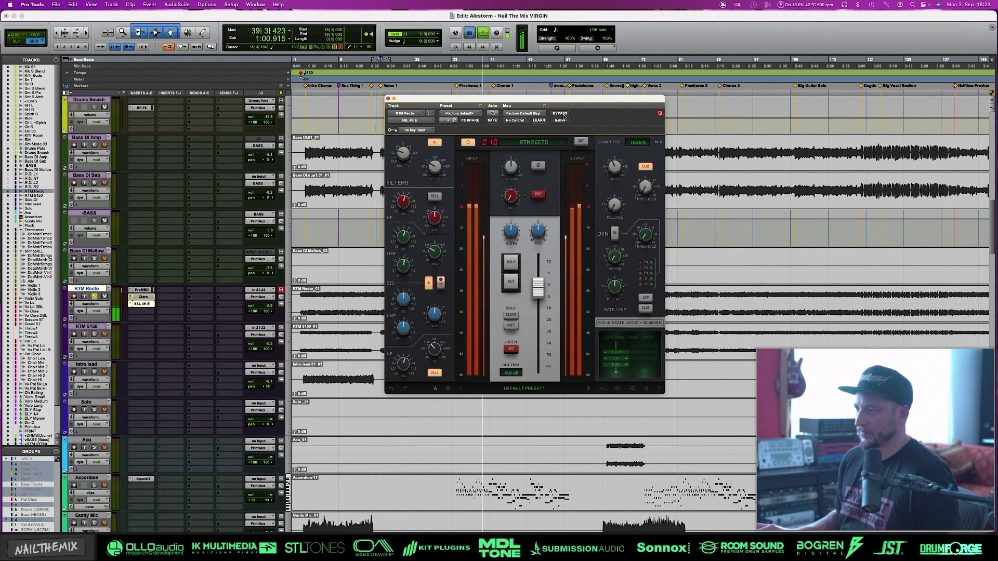
key("space")
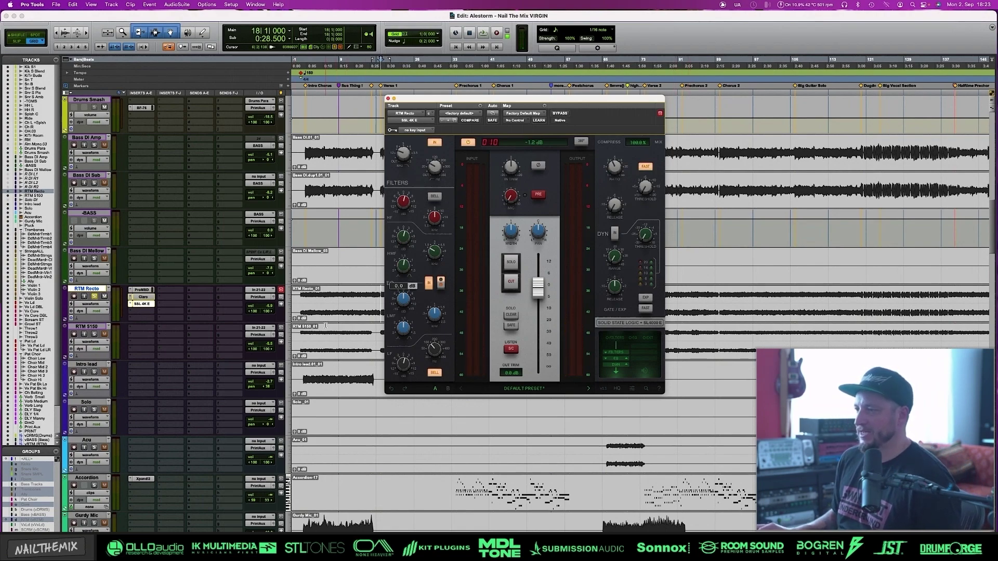
- Replay the verse and set the SSL 4K E high-frequency gain on RTM Recto to about 2.9 dB
left_click(95, 297)
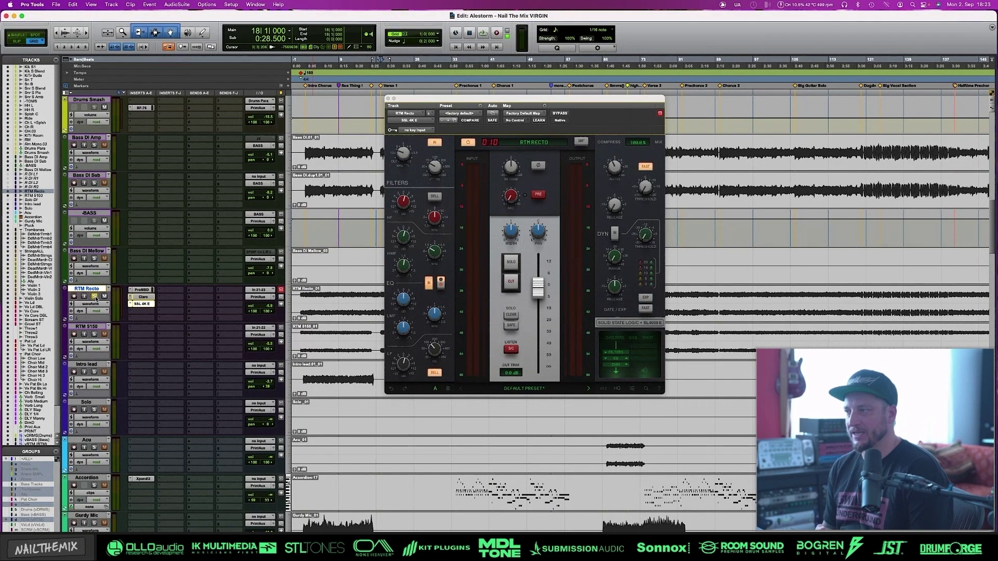
key("space")
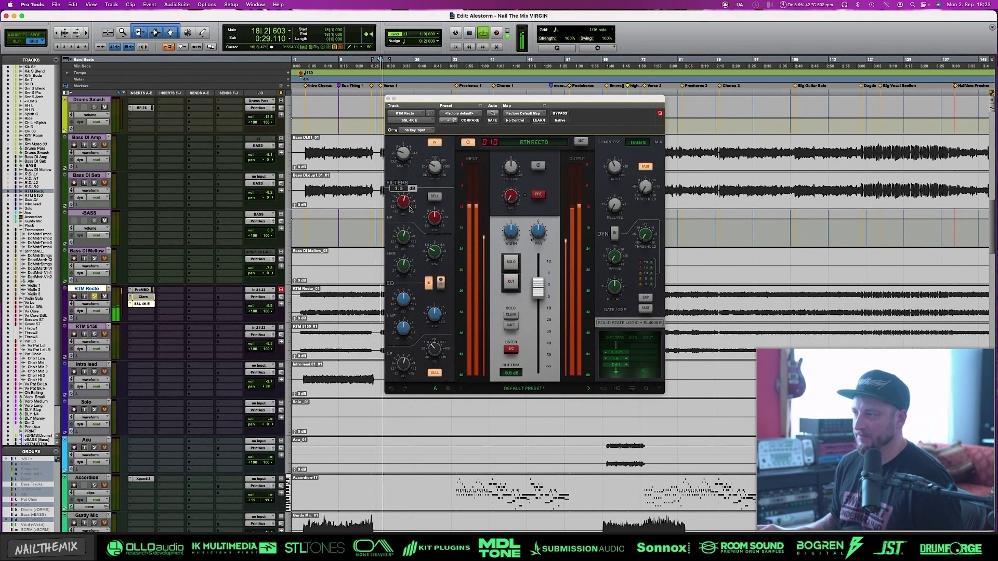
left_click(411, 187)
left_click_drag(409, 200, 408, 209)
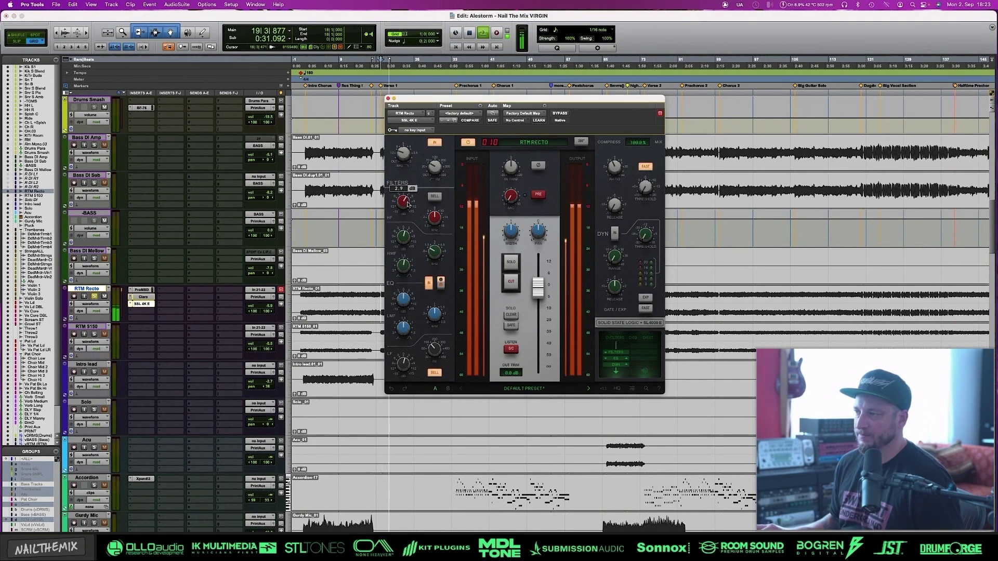
key("space")
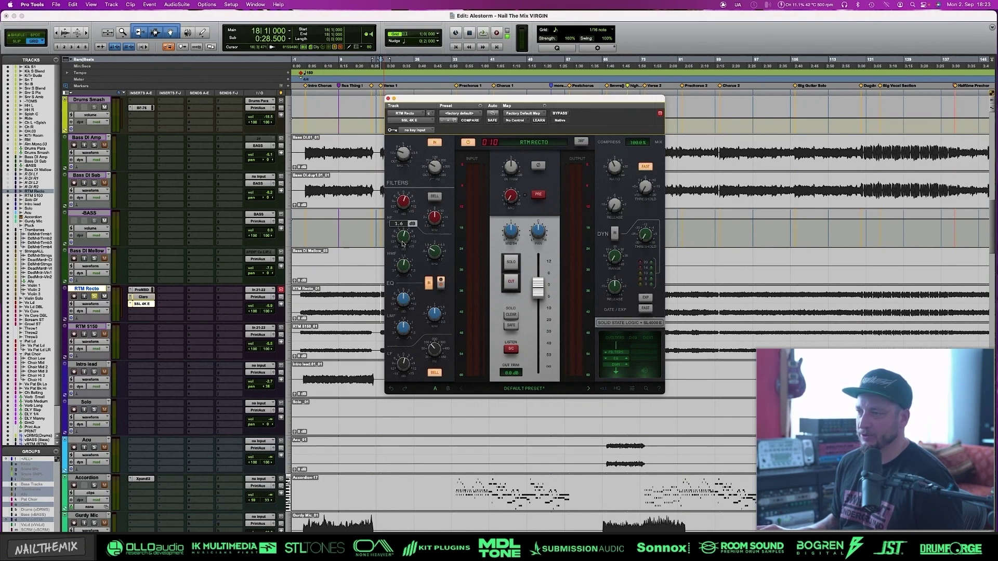
- Set the SSL 4K E high-mid gain to about 1.8 dB while playing the verse, then stop playback
key("space")
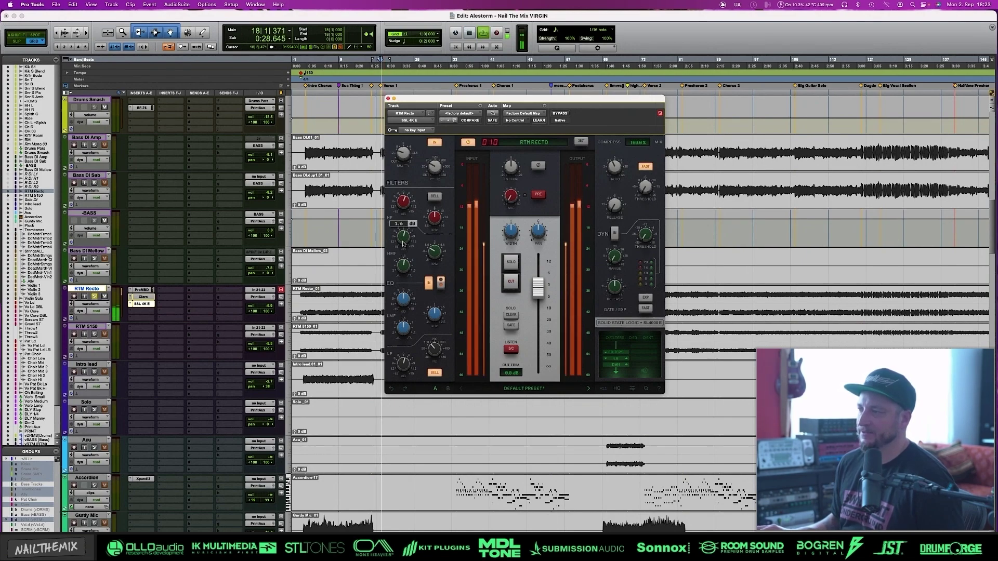
mouse_move(403, 244)
left_mouse_down()
mouse_move(405, 218)
mouse_move(404, 245)
left_mouse_up()
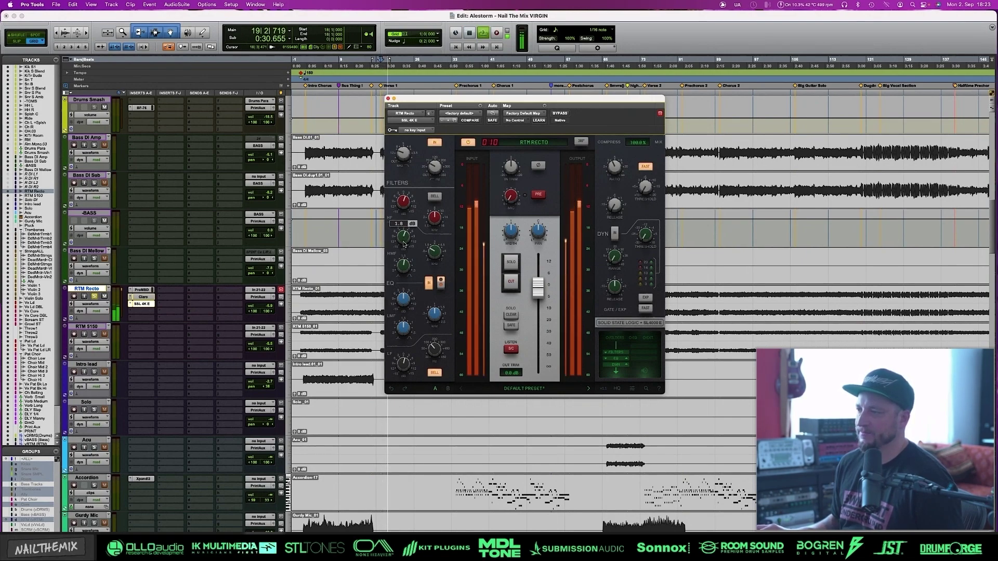
key("space")
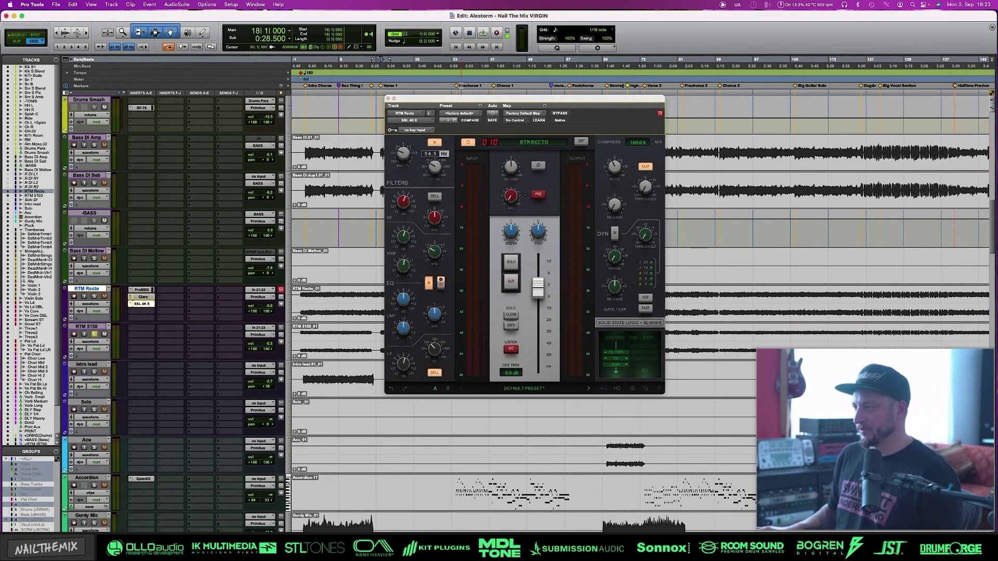
- Select verse 1 on the RTM 5150 track, play it, and adjust the StringsALL volume fader during playback
left_click_drag(434, 108, 595, 120)
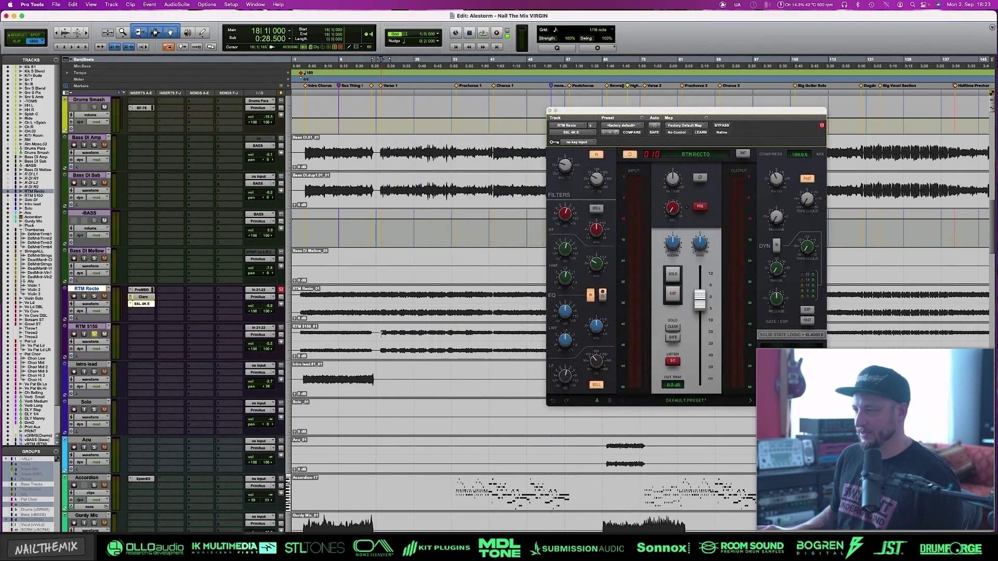
left_click_drag(381, 333, 451, 335)
key("space")
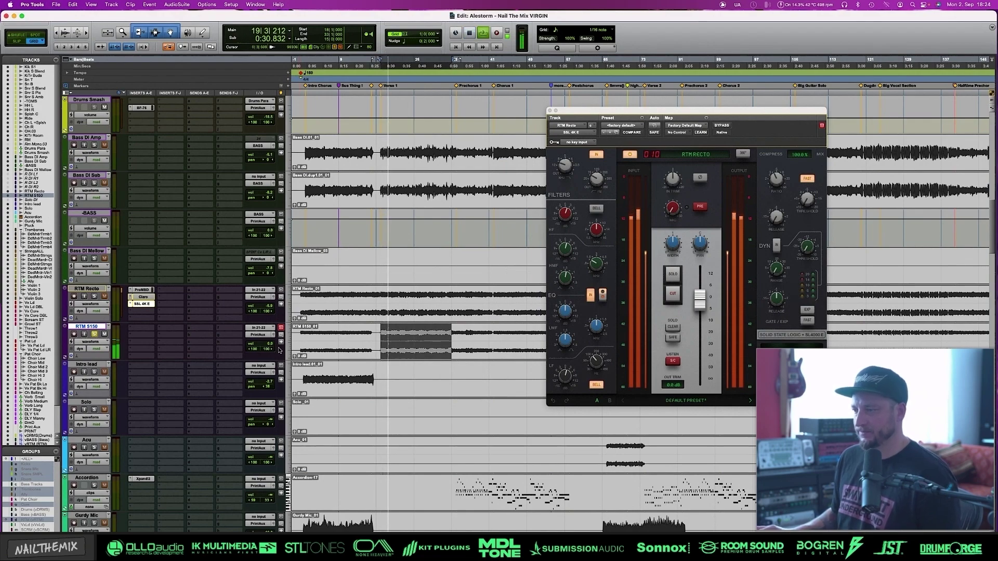
scroll(362, 405, "down", 3)
scroll(362, 405, "down", 12)
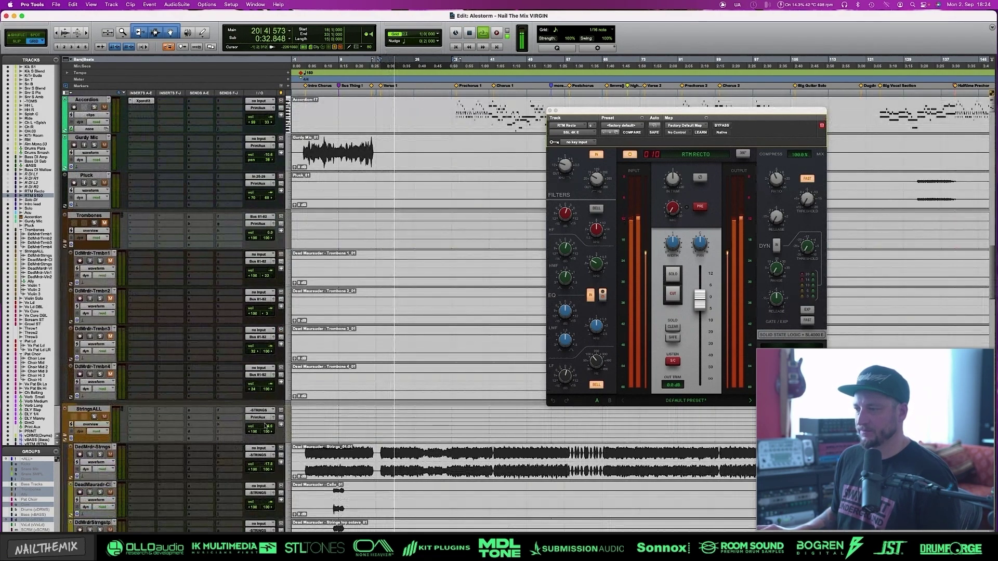
left_click(269, 426)
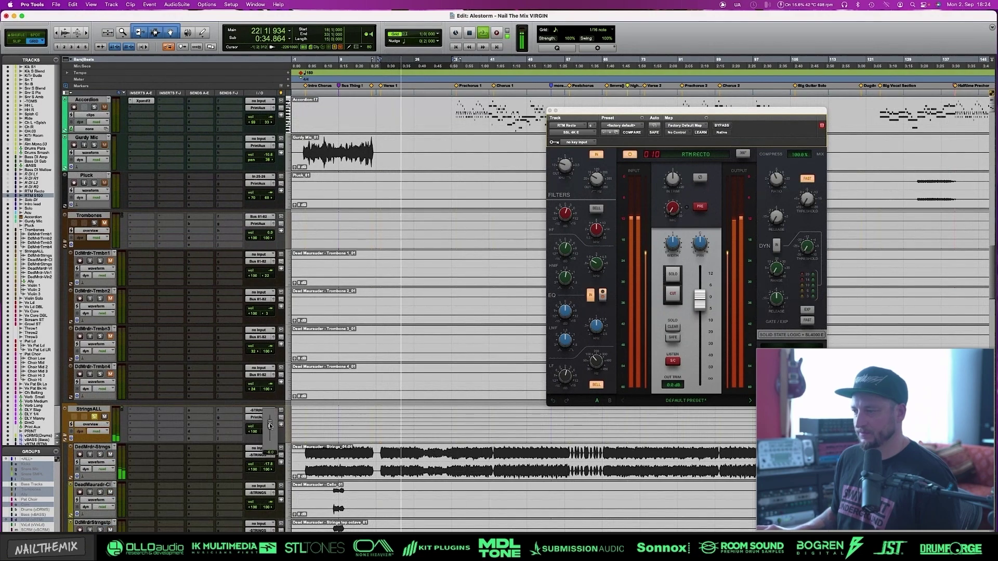
scroll(396, 383, "up", 12)
key("space")
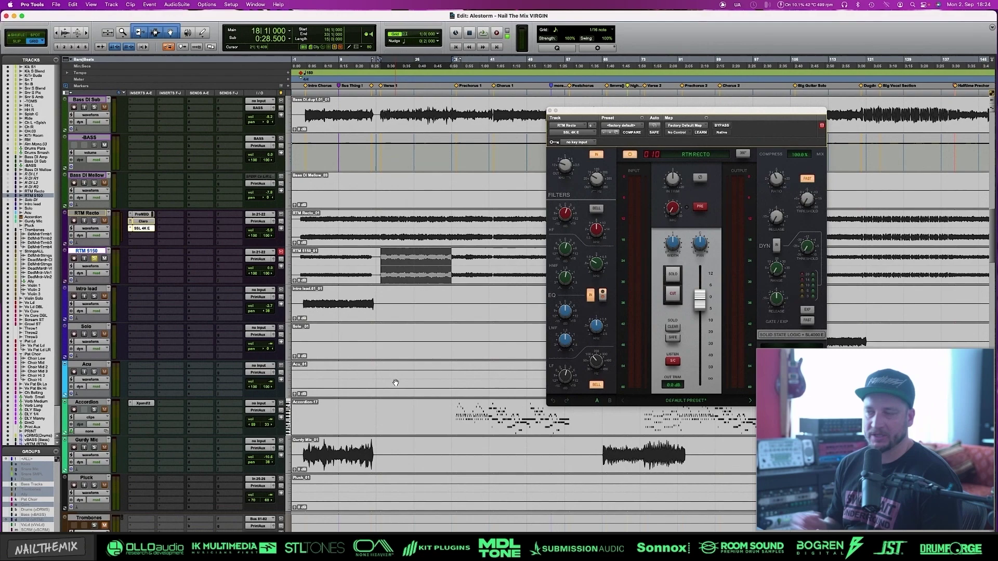
- Find the Amplified Instrument Processor and insert it on RTM 5150, placing its window clear of the track controls
left_click(134, 272)
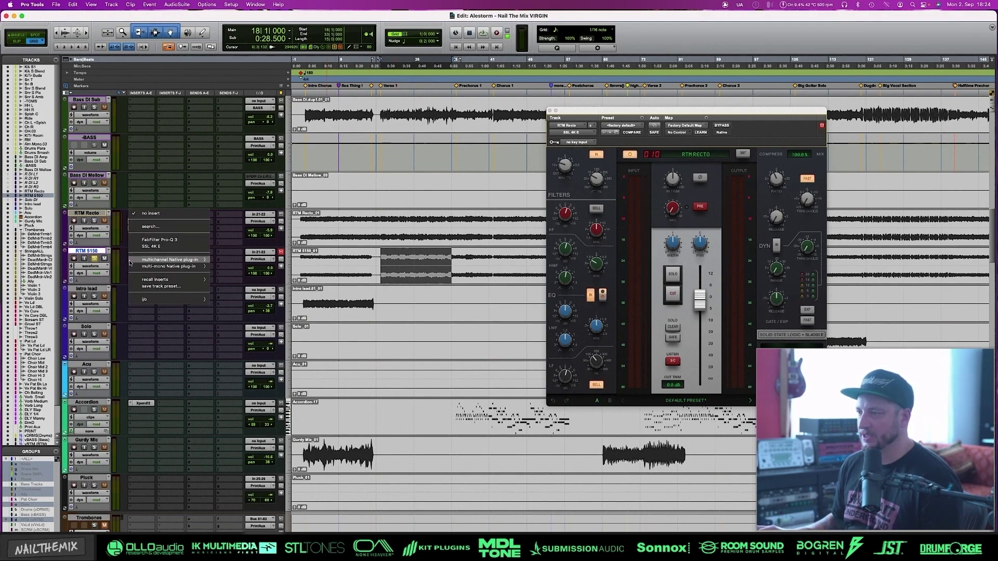
left_click(152, 228)
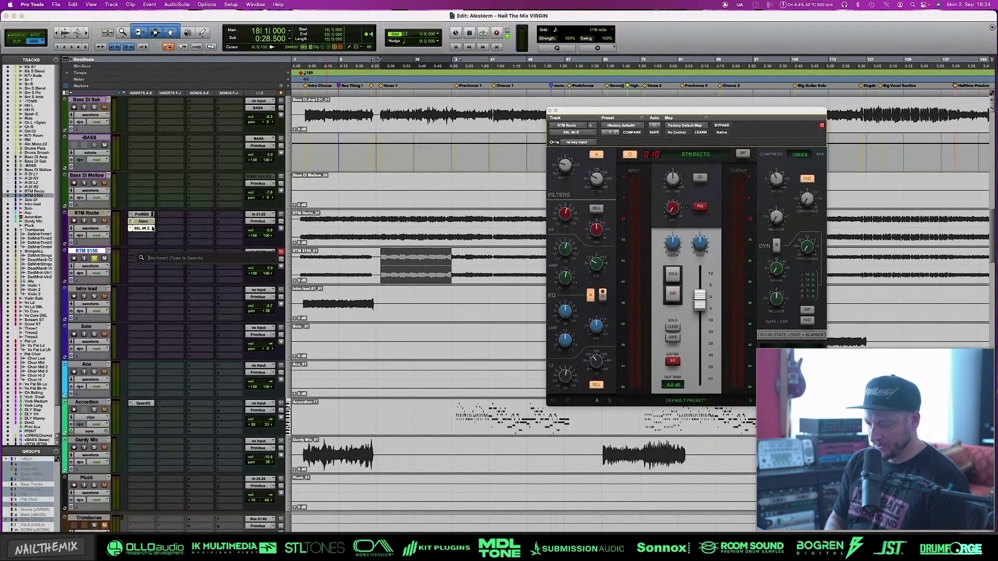
type("ampli")
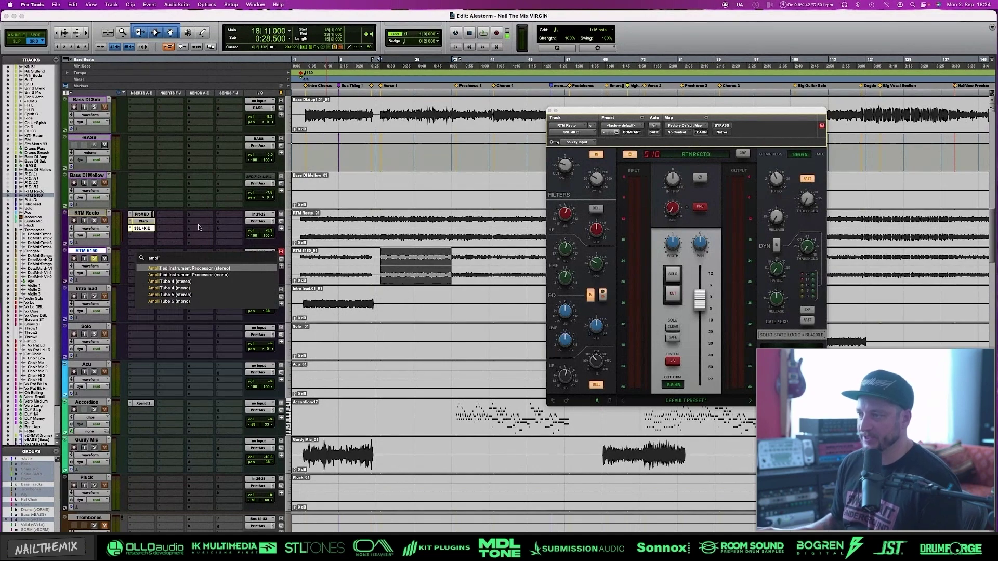
left_click(206, 274)
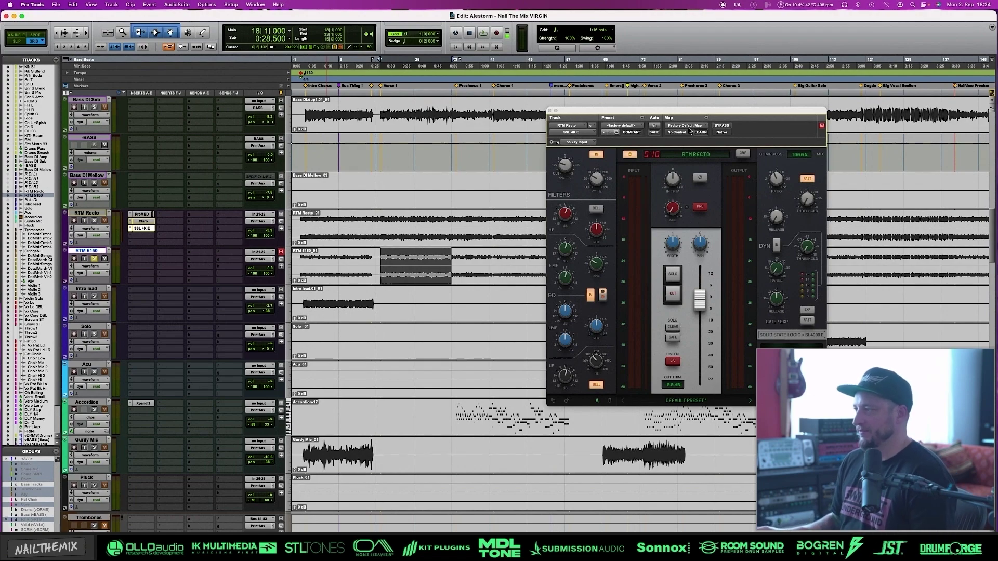
left_click_drag(752, 110, 706, 98)
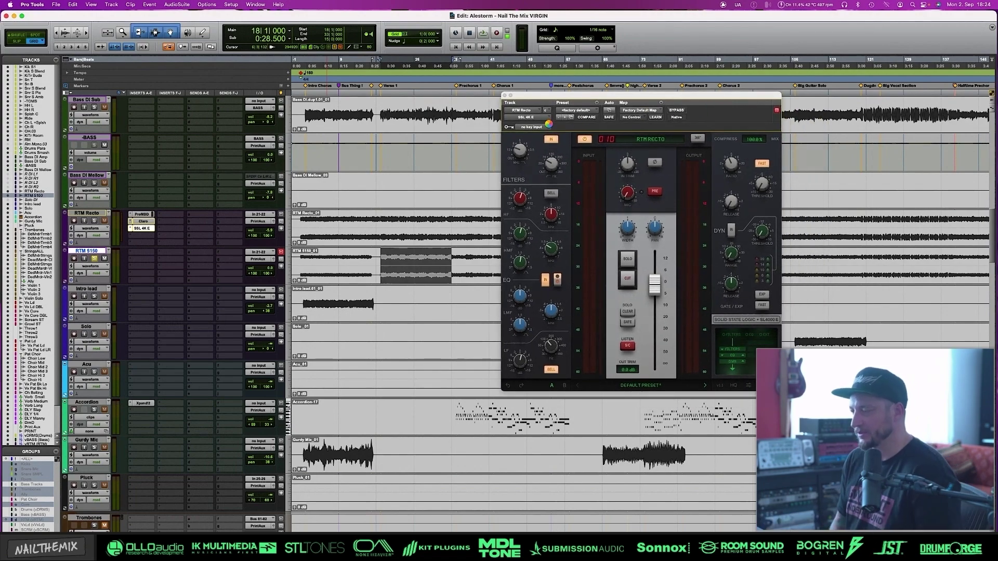
left_click(522, 111)
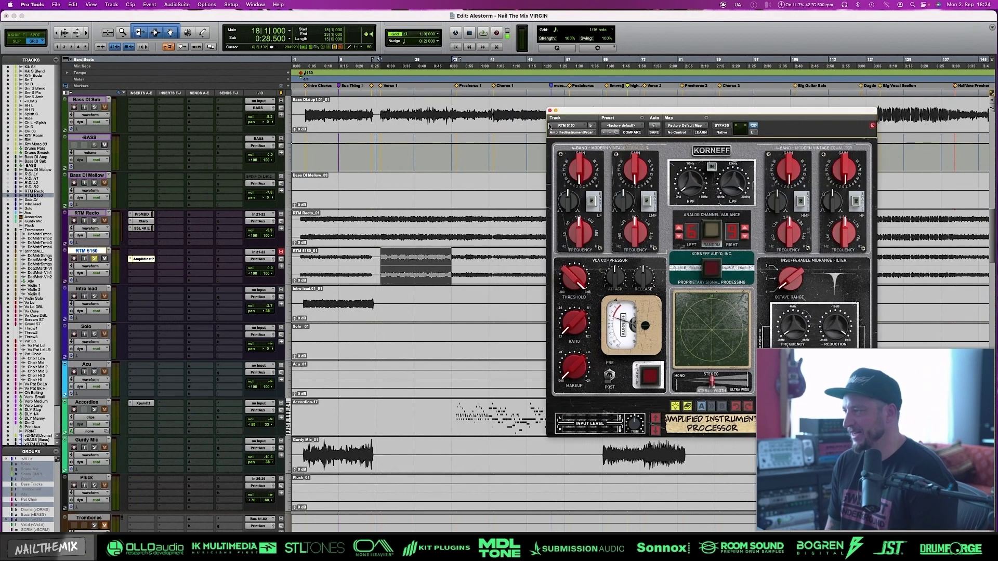
left_click_drag(601, 115, 533, 109)
left_click_drag(673, 101, 513, 95)
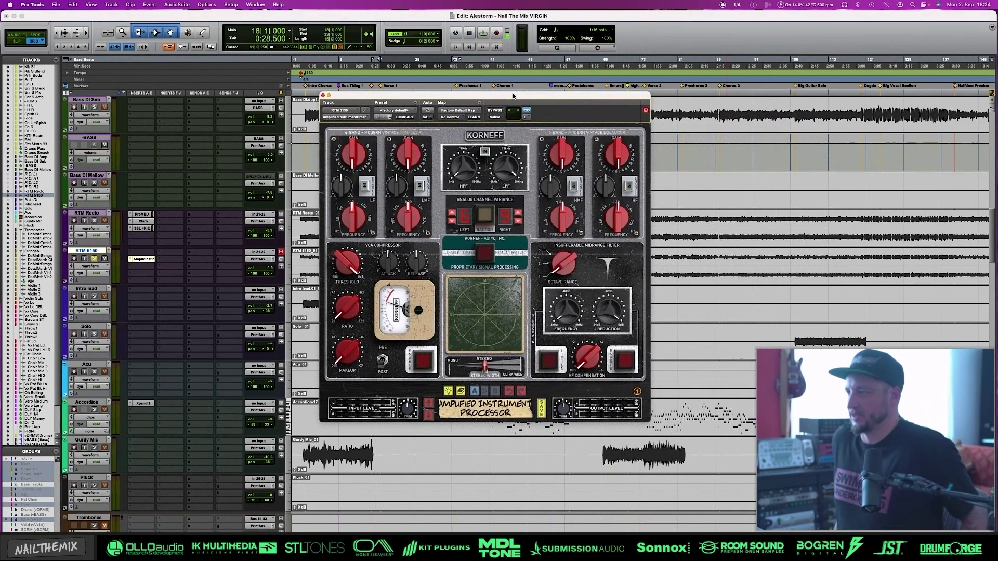
- Enable Frequency Dependent Reduction on the Amplified Instrument Processor's rear panel and set its threshold to about -24 dB during playback
left_click(475, 138)
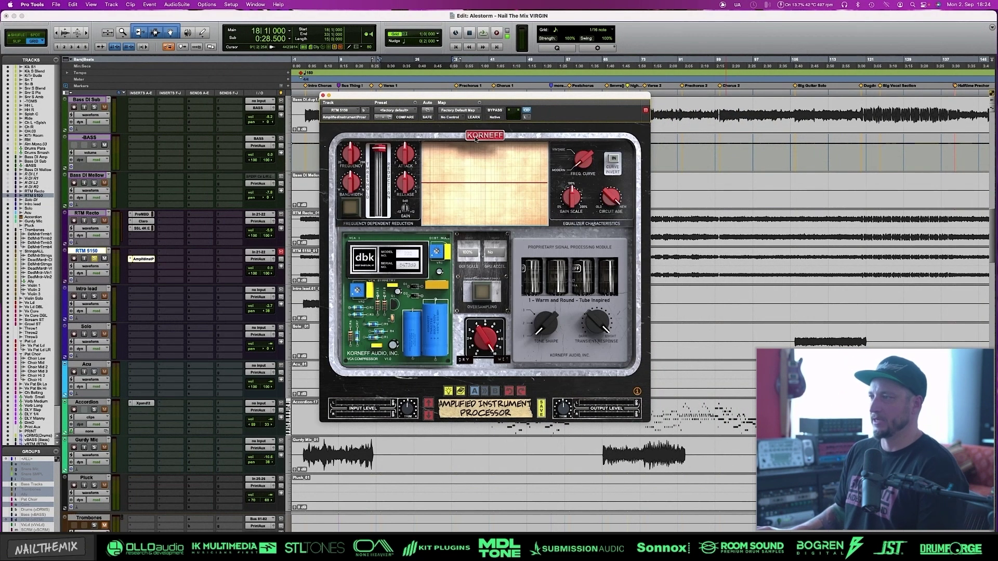
left_click(94, 259)
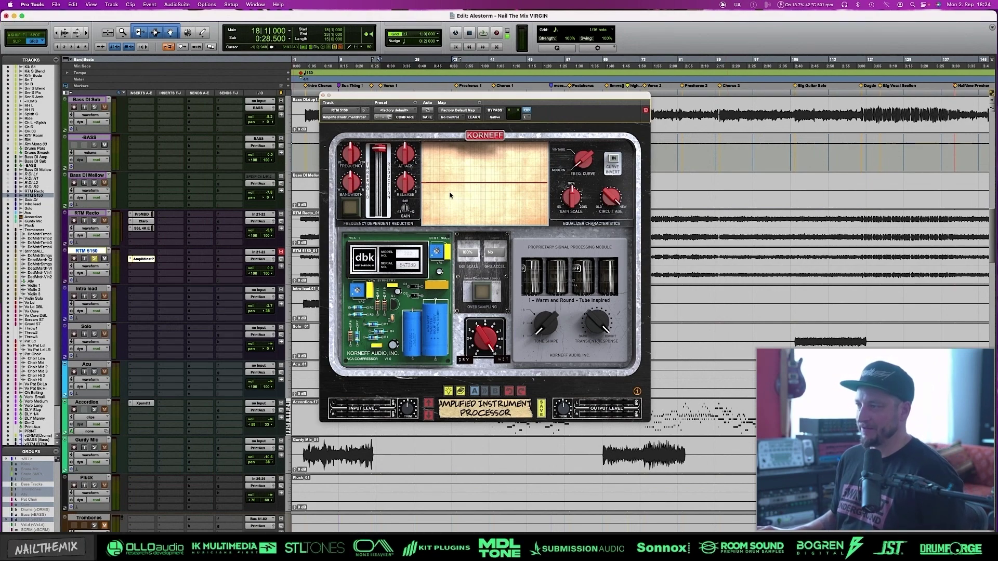
left_click(349, 207)
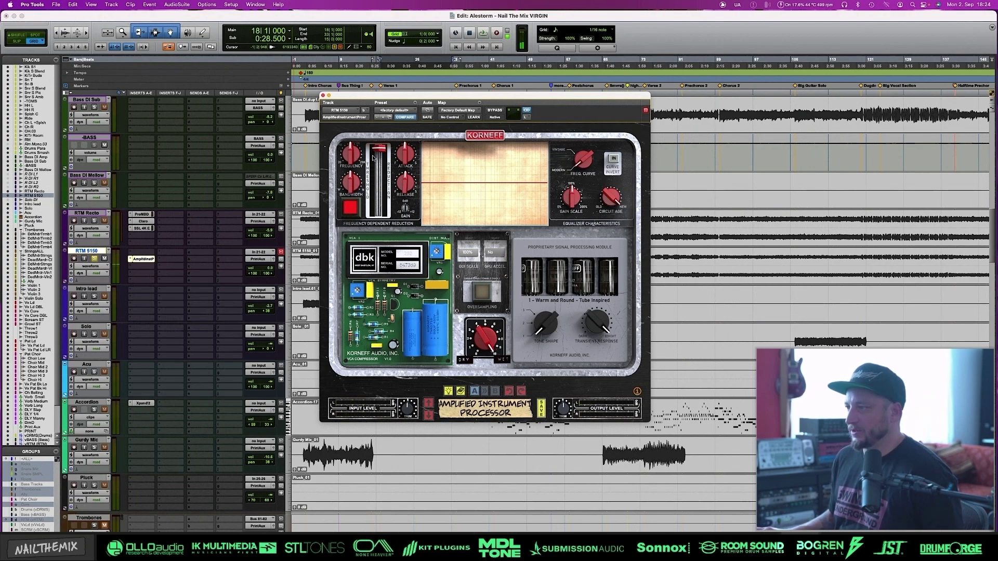
key("space")
left_click_drag(372, 157, 354, 184)
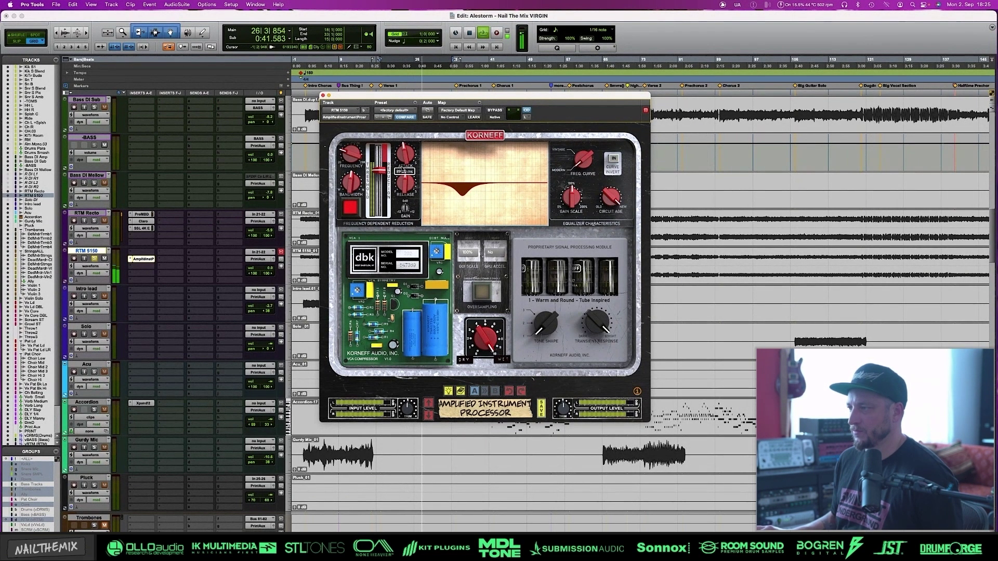
mouse_move(407, 183)
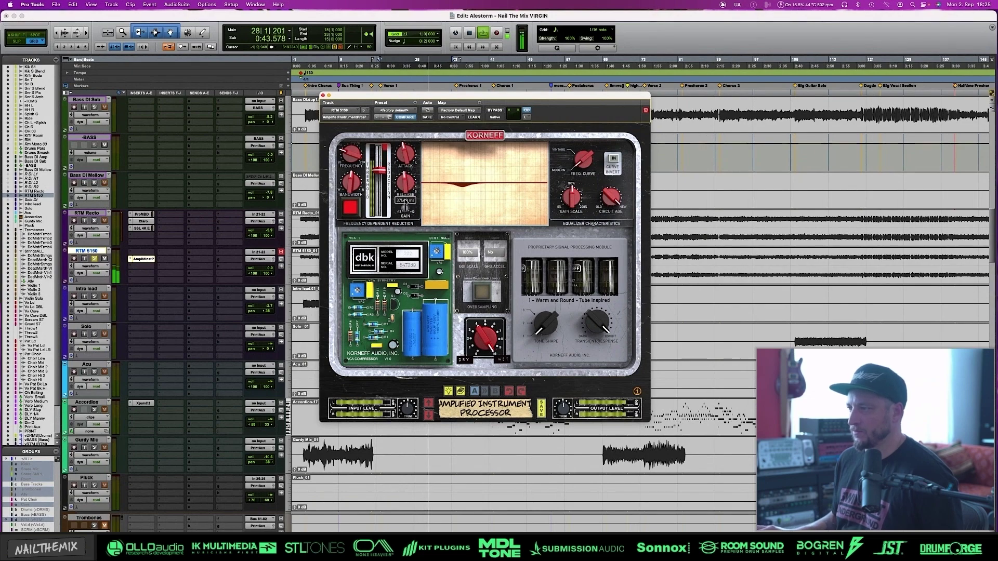
left_click_drag(379, 170, 382, 165)
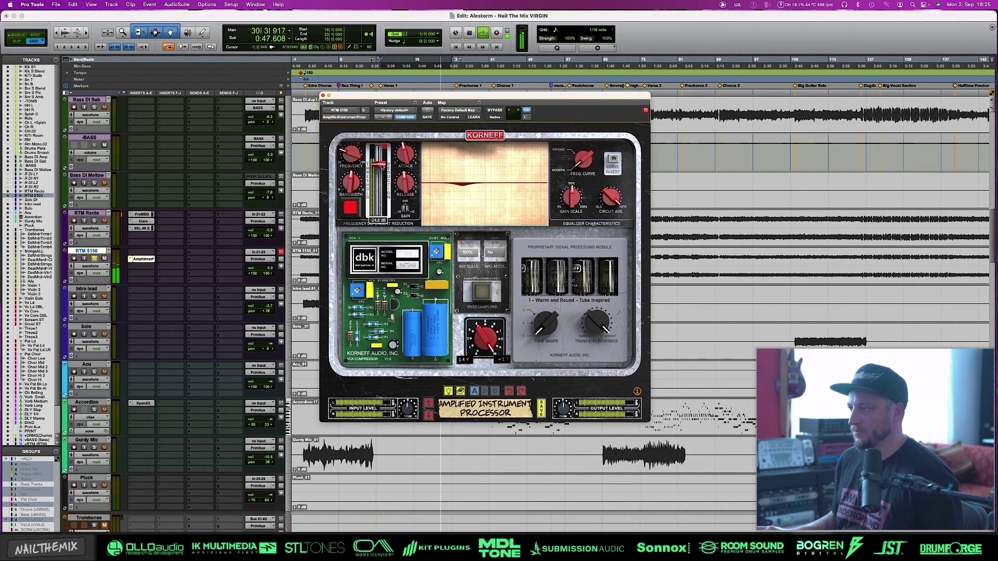
key("space")
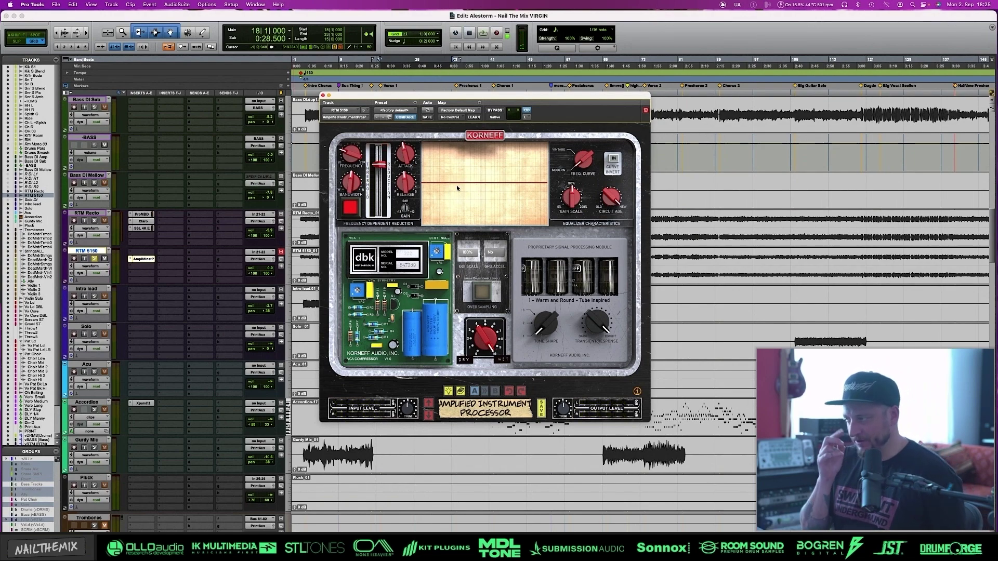
- Check RTM Recto's Pro Multiband Dynamics settings, return to RTM 5150's processor, and fine-tune its Frequency Dependent Reduction threshold while playing the verse
left_click(140, 215)
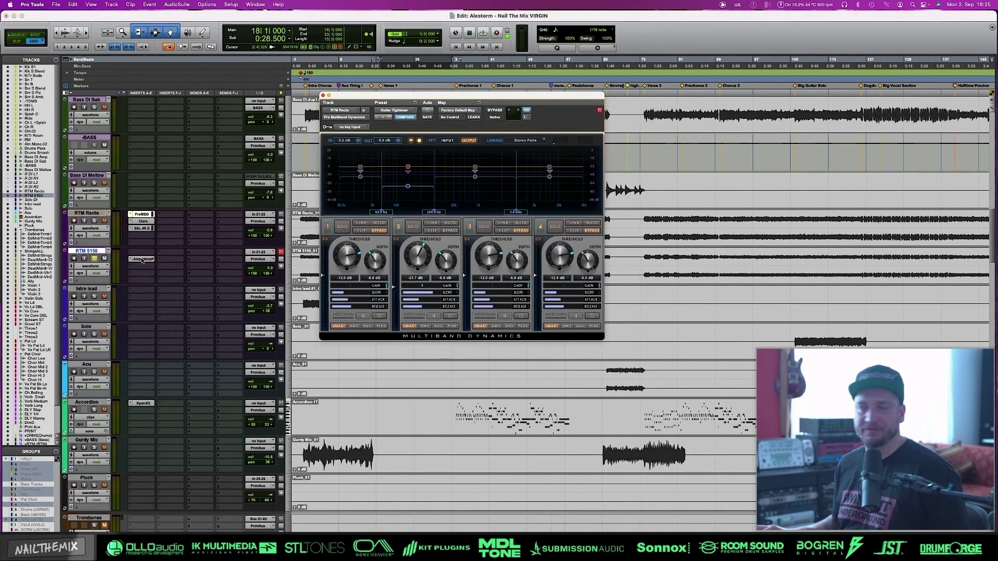
left_click(143, 260)
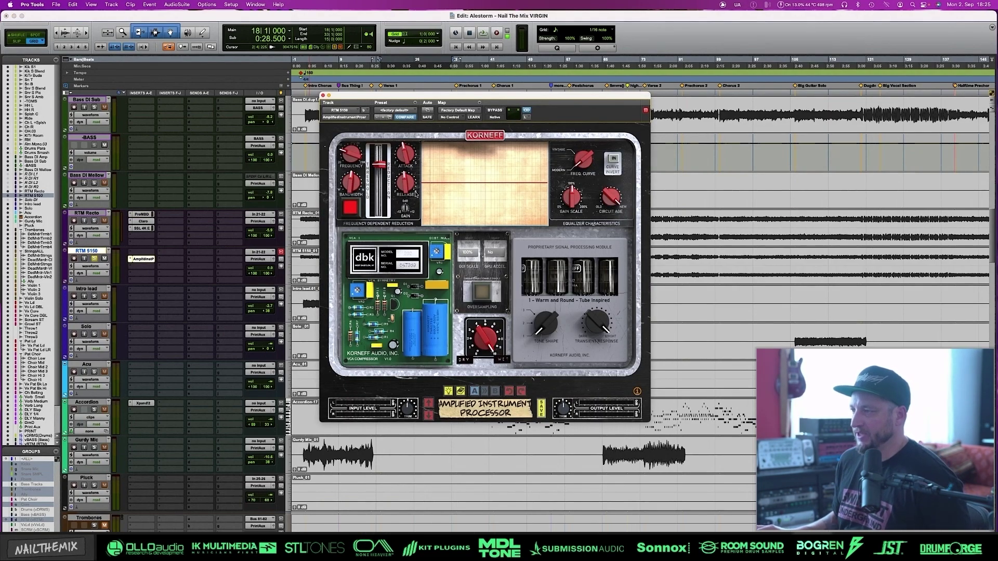
key("space")
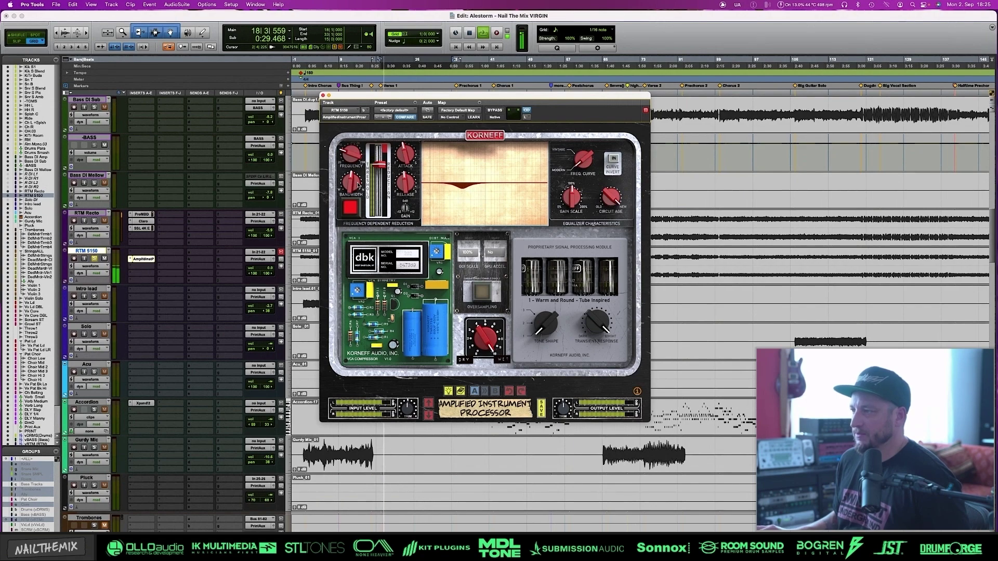
left_click_drag(382, 171, 381, 164)
key("space")
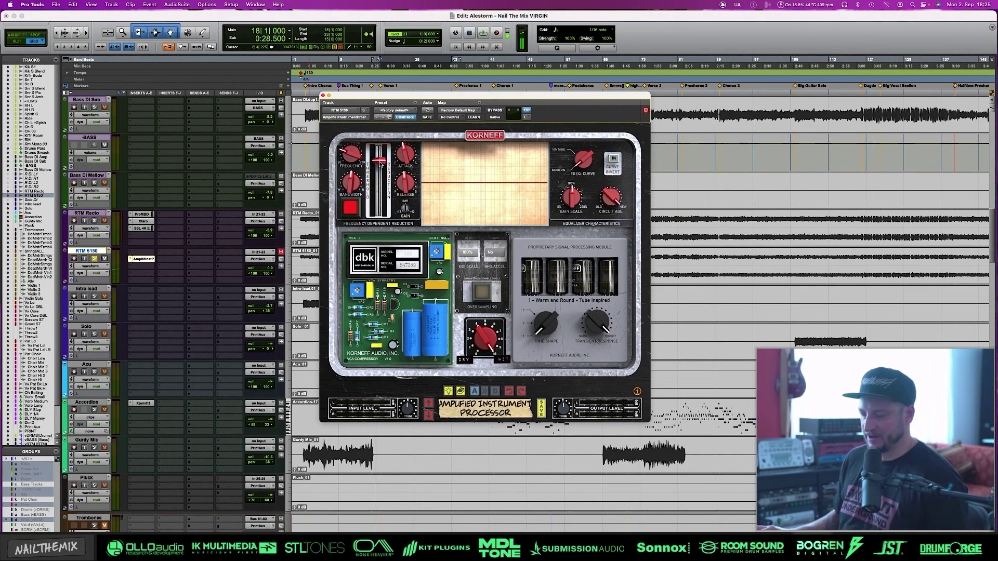
- Zoom out the timeline, play RTM 5150 from bar 122, and return the Amplified Instrument Processor to its front panel
left_click_drag(601, 95, 591, 304)
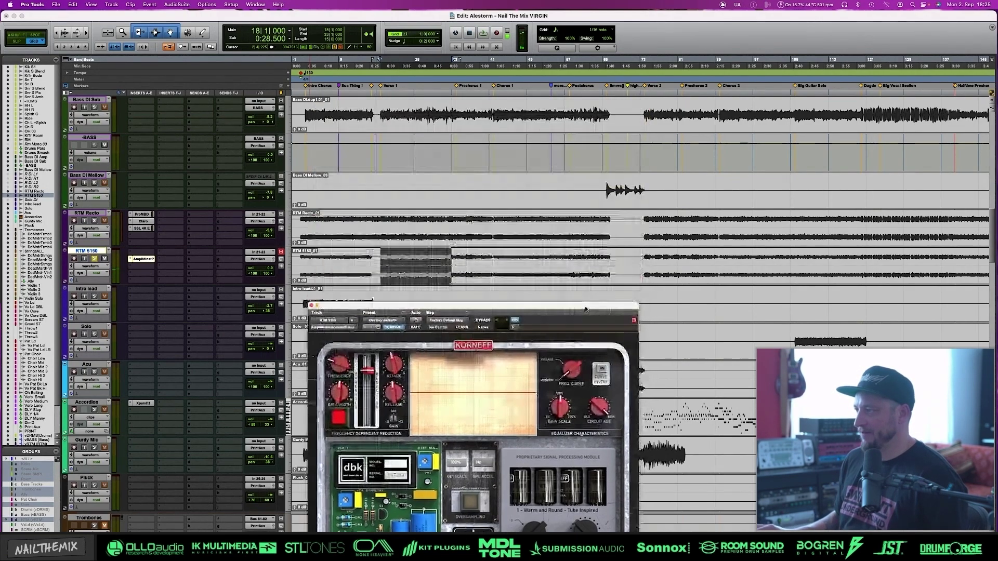
key("r")
left_click(581, 255)
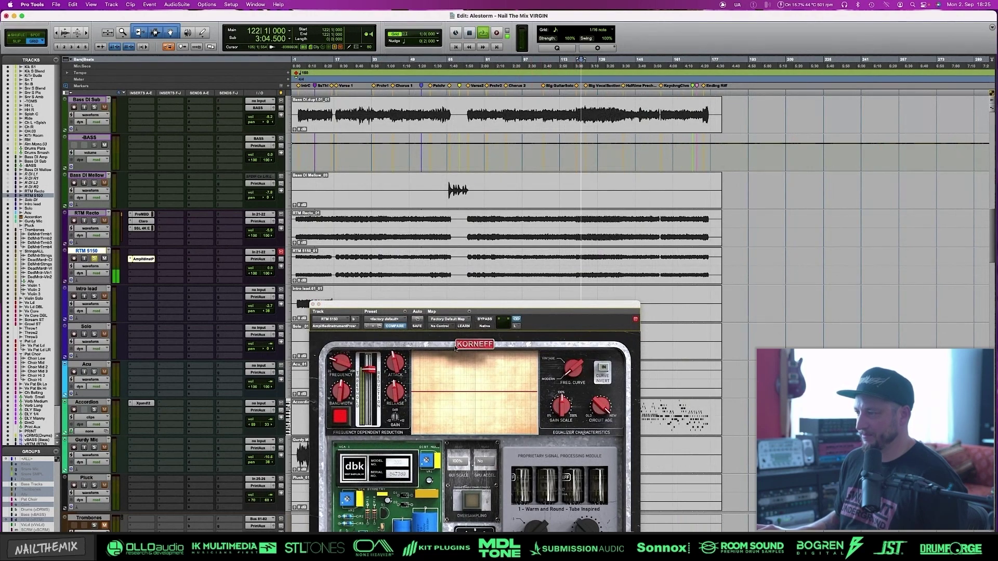
left_click_drag(472, 304, 489, 129)
left_click(487, 169)
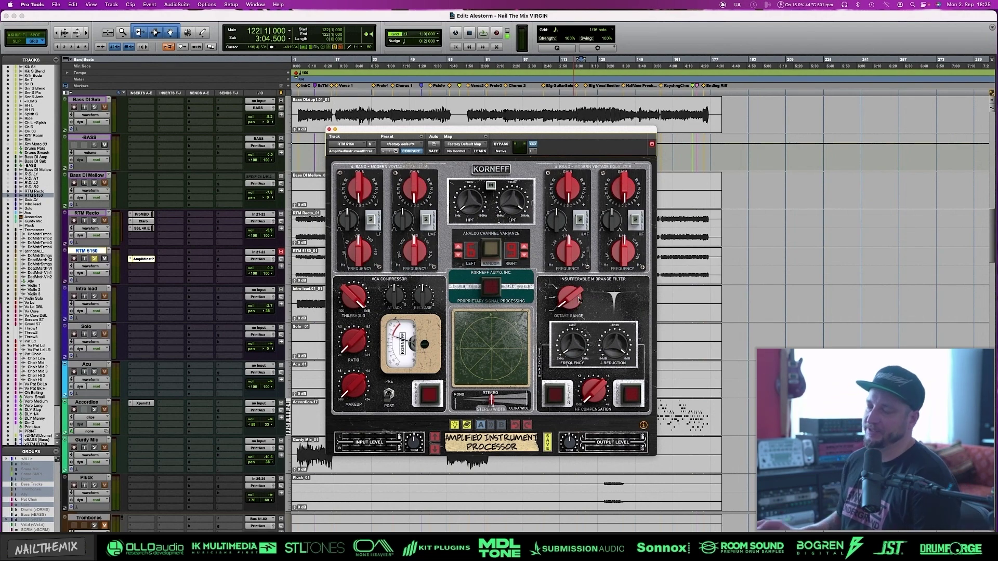
- Review the Claro EQ cuts on RTM Recto, close them, and reopen the Amplified Instrument Processor on RTM 5150
left_click(141, 221)
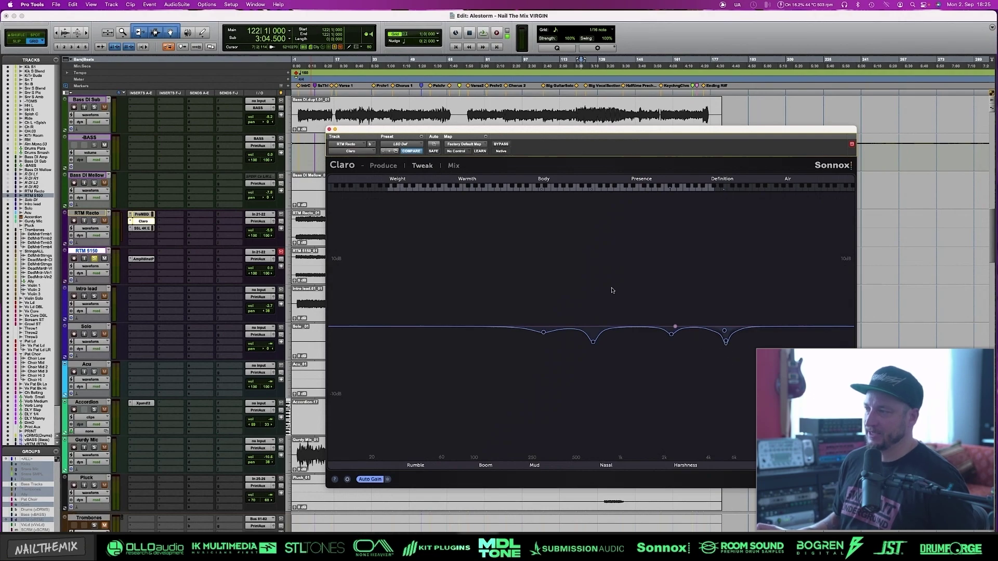
left_click(328, 129)
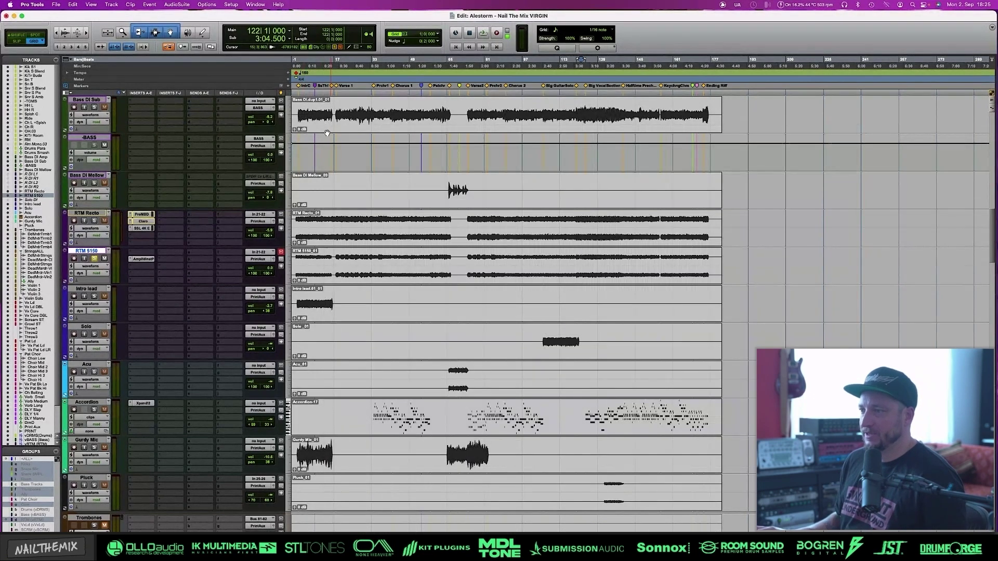
left_click(144, 259)
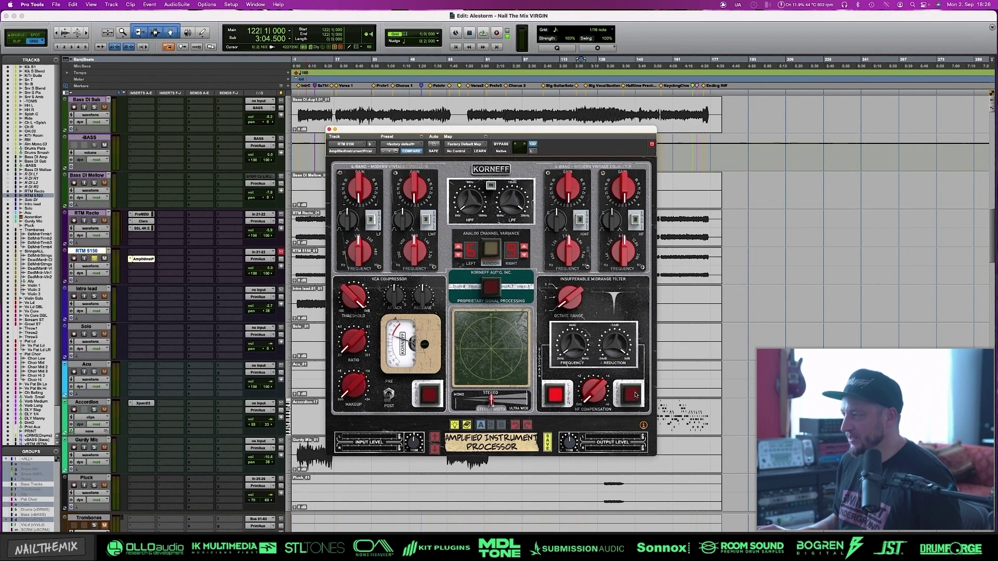
- Enable the Insufferable Midrange Filter on RTM 5150 and tune its frequency while replaying the section from bar 122
key("space")
left_click_drag(579, 357, 574, 335)
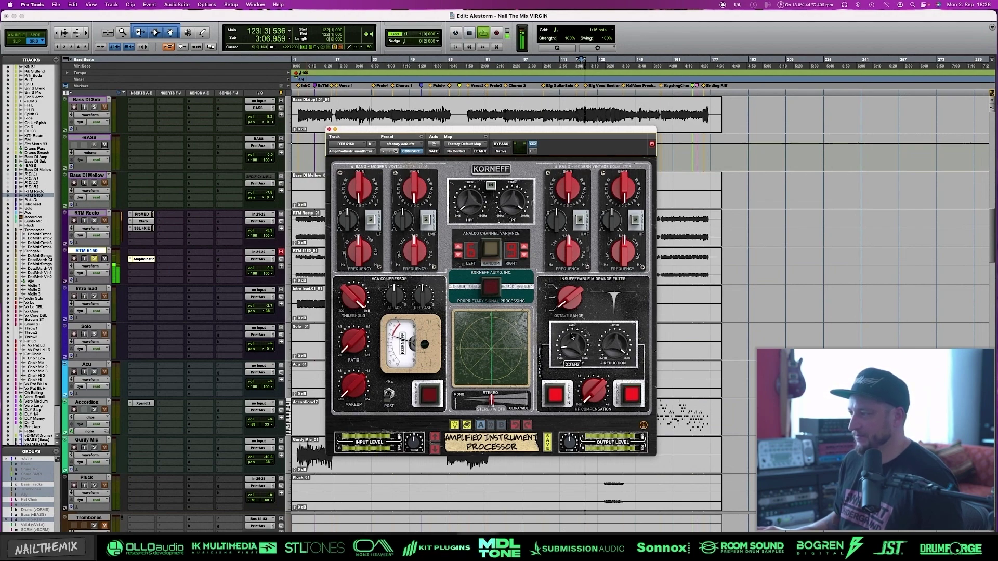
key("space")
key("space")
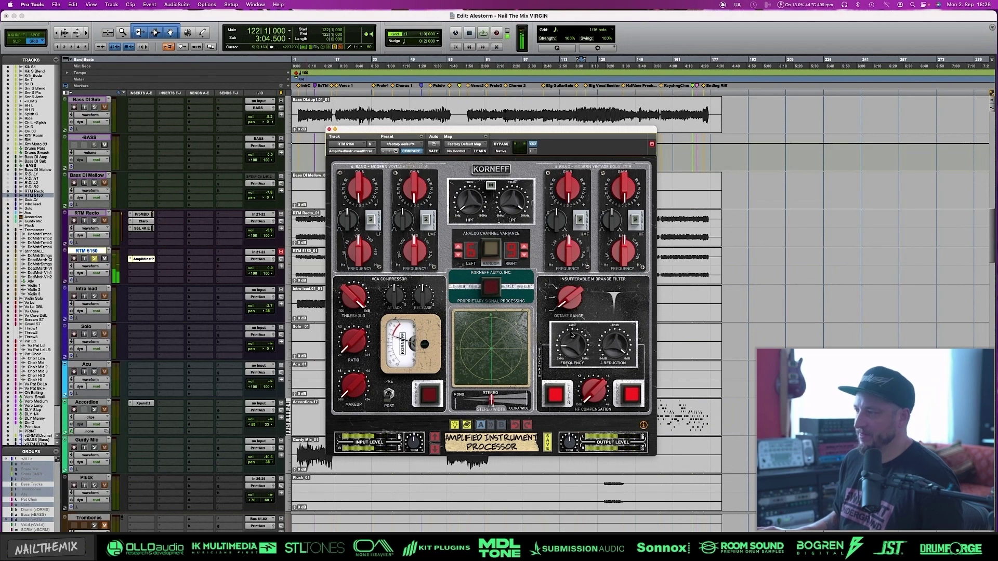
key("space")
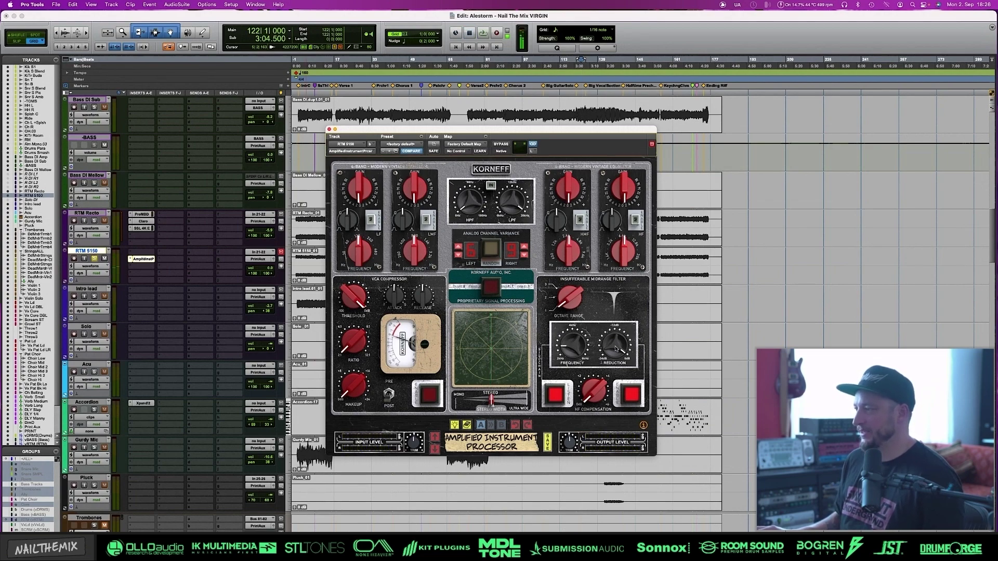
key("space")
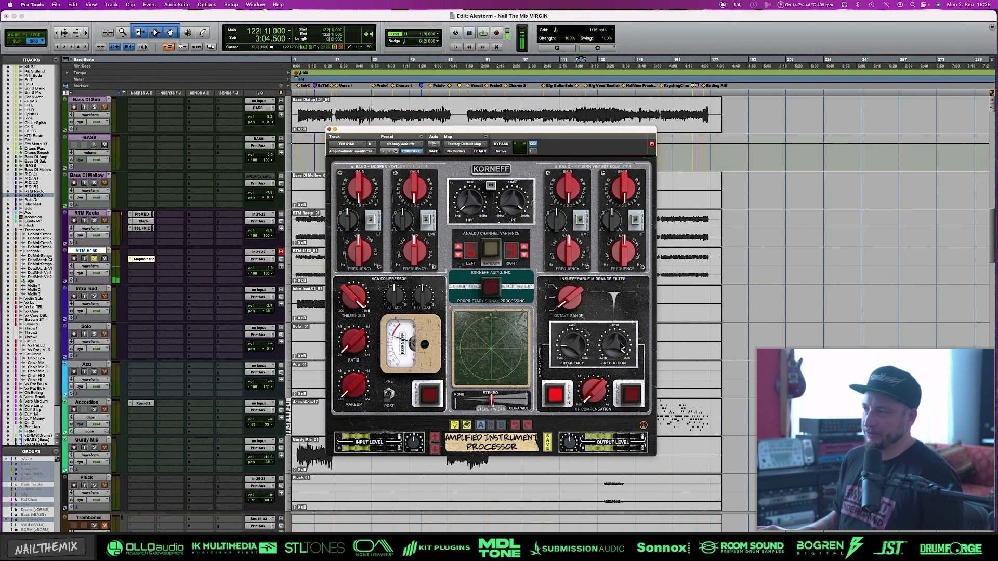
- Adjust the Insufferable Midrange Filter's reduction during playback, stop, and widen its octave range
mouse_move(622, 351)
mouse_move(622, 352)
left_mouse_down()
mouse_move(619, 374)
mouse_move(620, 367)
left_mouse_up()
key("space")
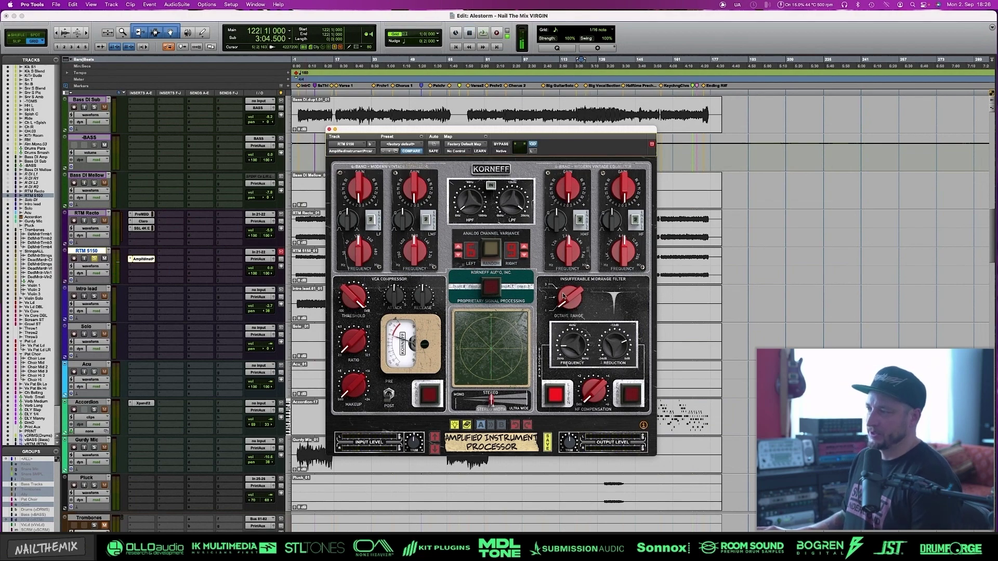
left_click_drag(564, 296, 577, 309)
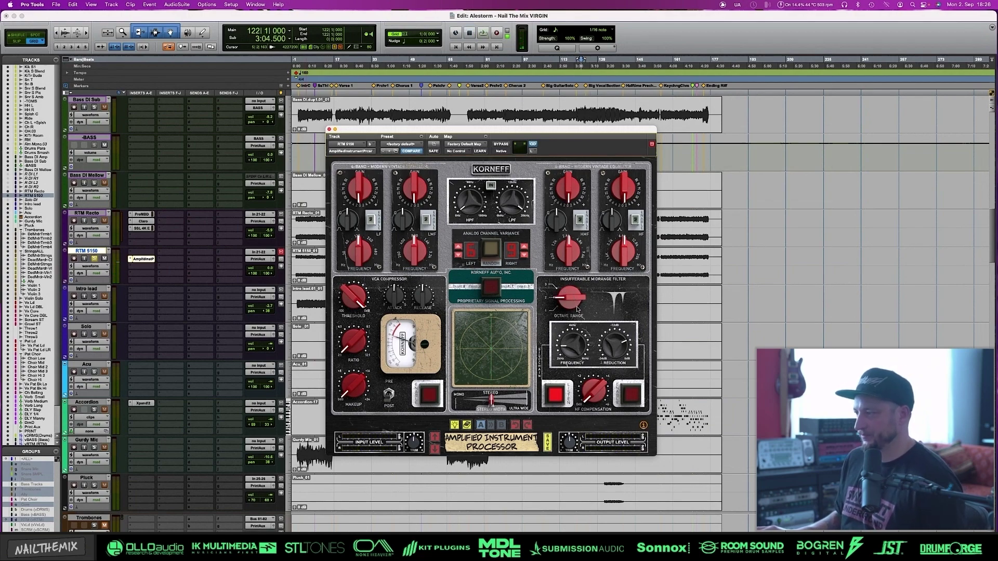
- Replay RTM 5150 from bar 122 and readjust the Insufferable Midrange Filter's reduction while toggling the filter's two switches
key("space")
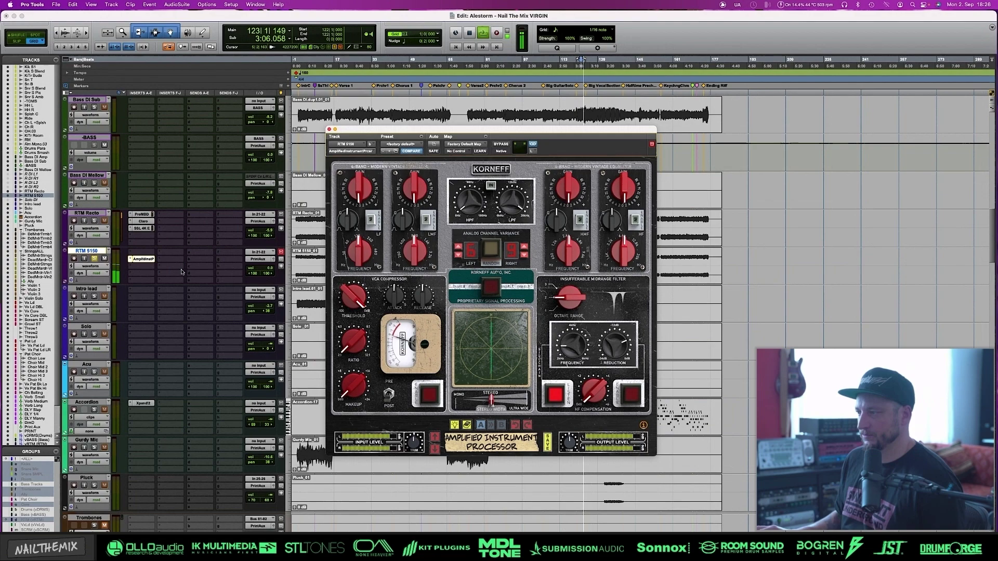
left_click(556, 396)
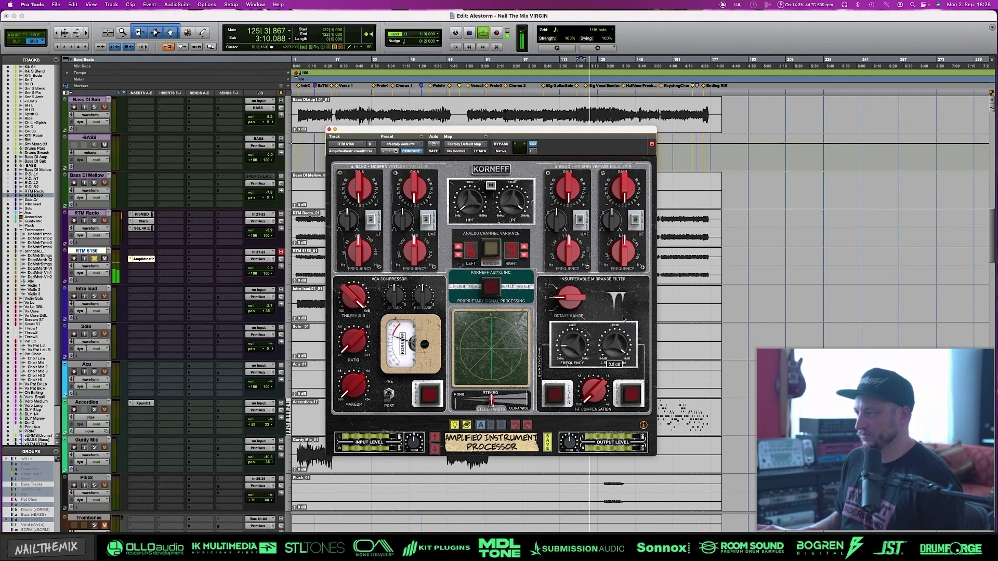
left_click_drag(623, 326, 621, 355)
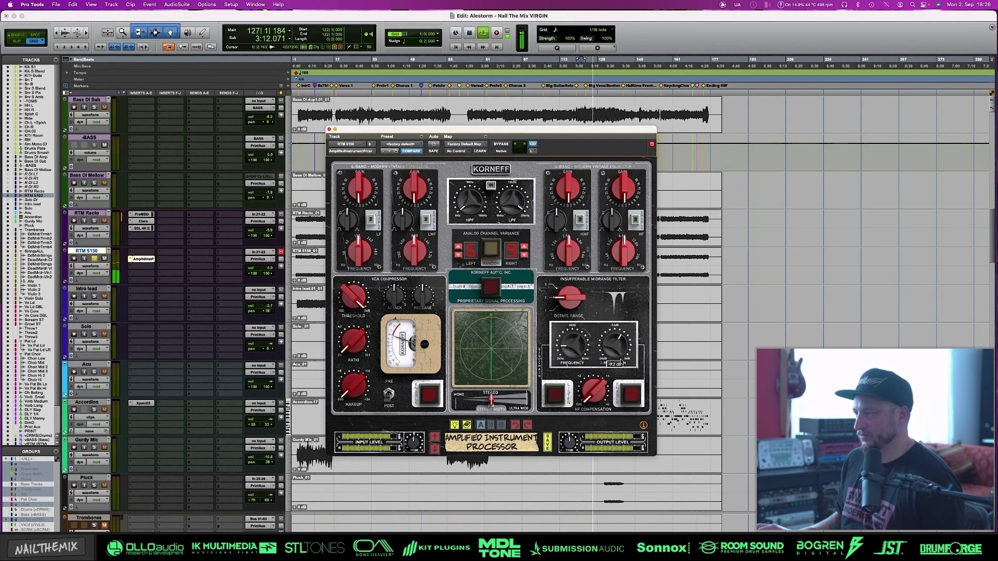
left_click(555, 398)
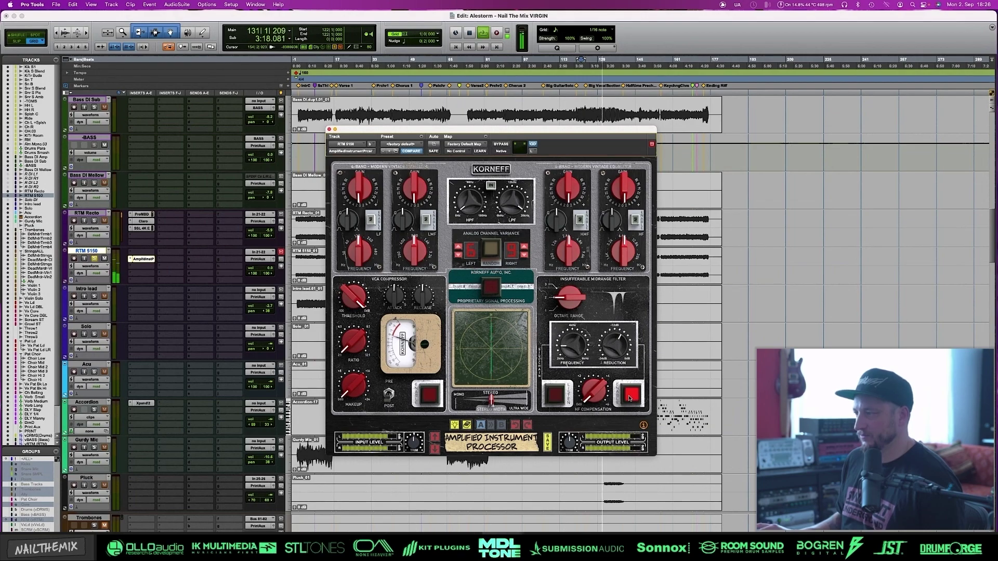
mouse_move(615, 344)
left_mouse_down()
mouse_move(610, 324)
mouse_move(610, 336)
left_mouse_up()
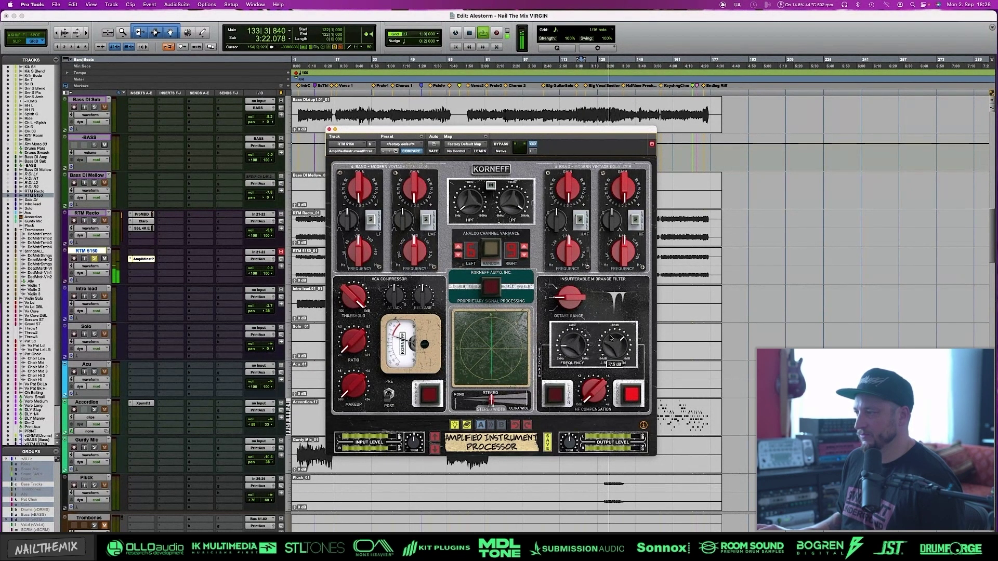
left_click(555, 395)
key("space")
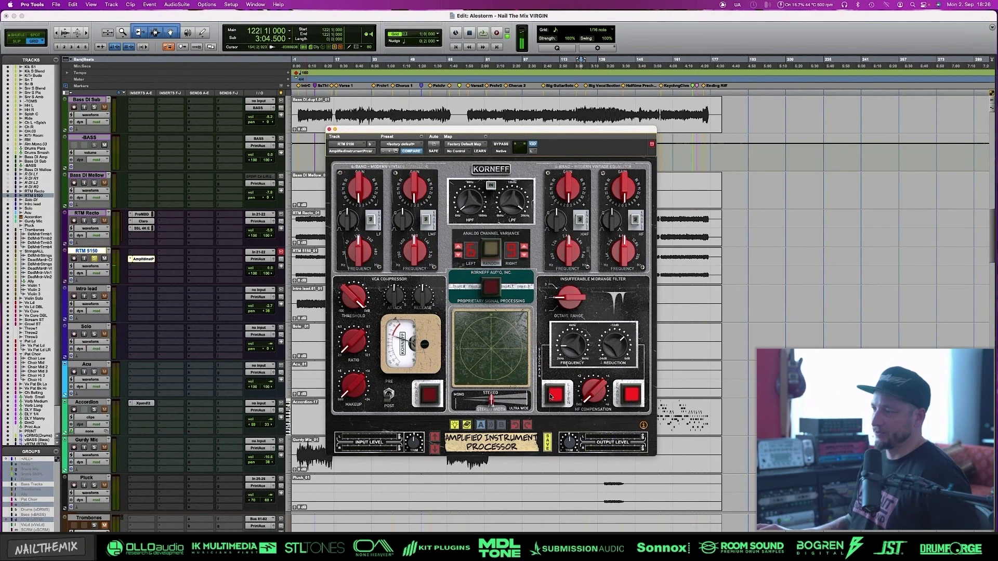
- Compare RTM 5150 with the midrange filter's switches on and off over short playbacks from bar 122
key("space")
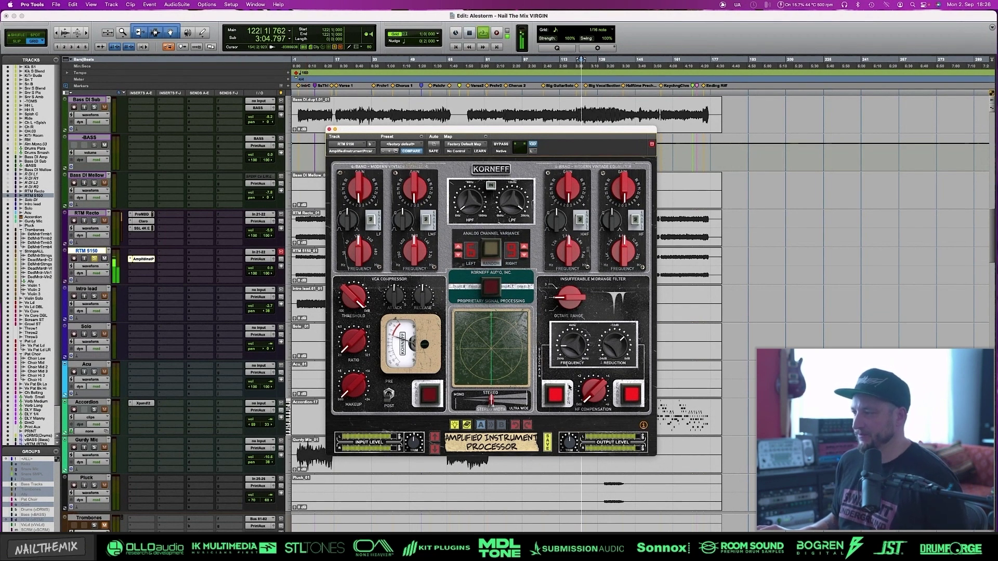
left_click(562, 392)
key("space")
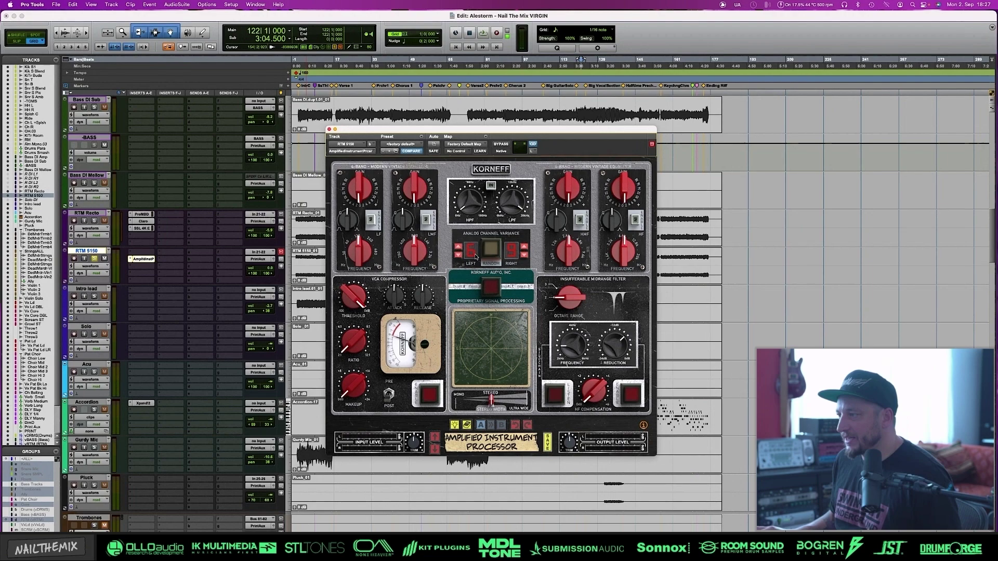
left_click(556, 395)
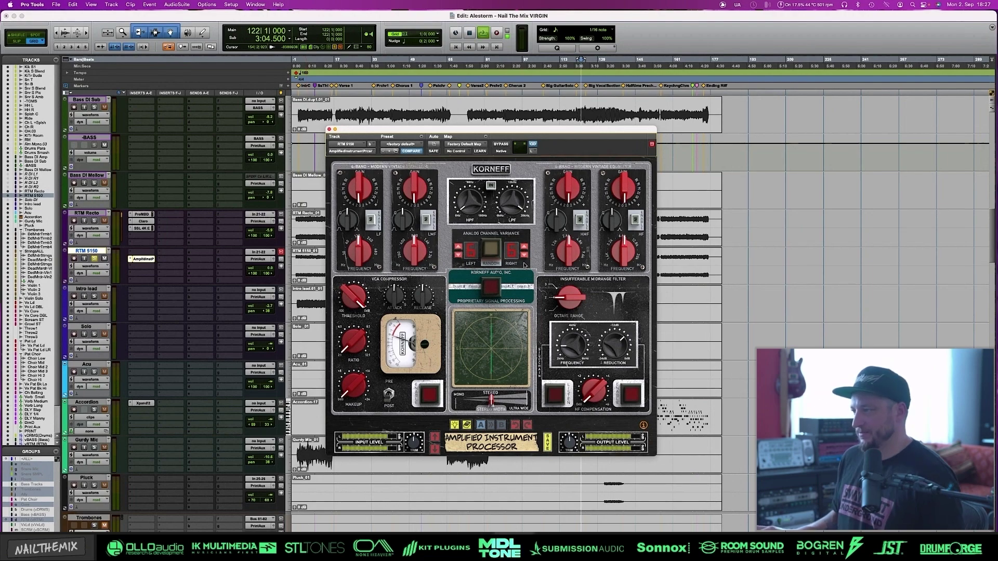
key("space")
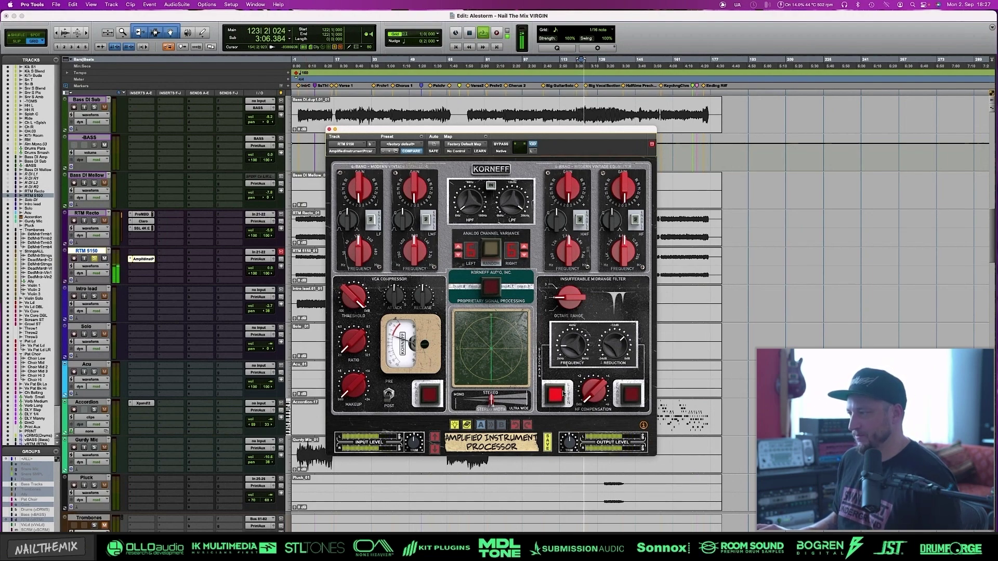
left_click(626, 398)
key("space")
- Audition both midrange filter switches on RTM 5150 during playback, leaving only the one beside HF Compensation on, and stop
left_click(148, 222)
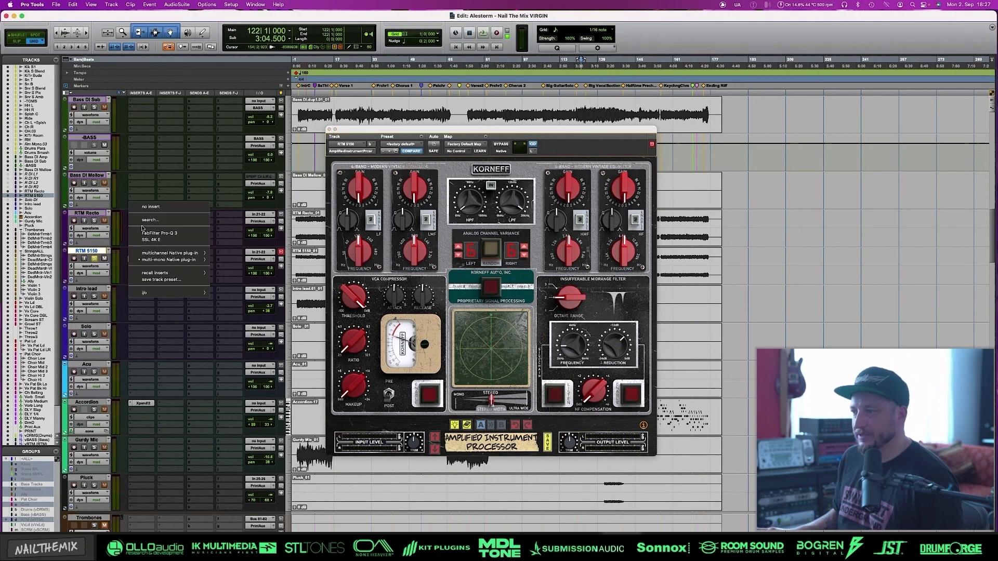
key("Escape")
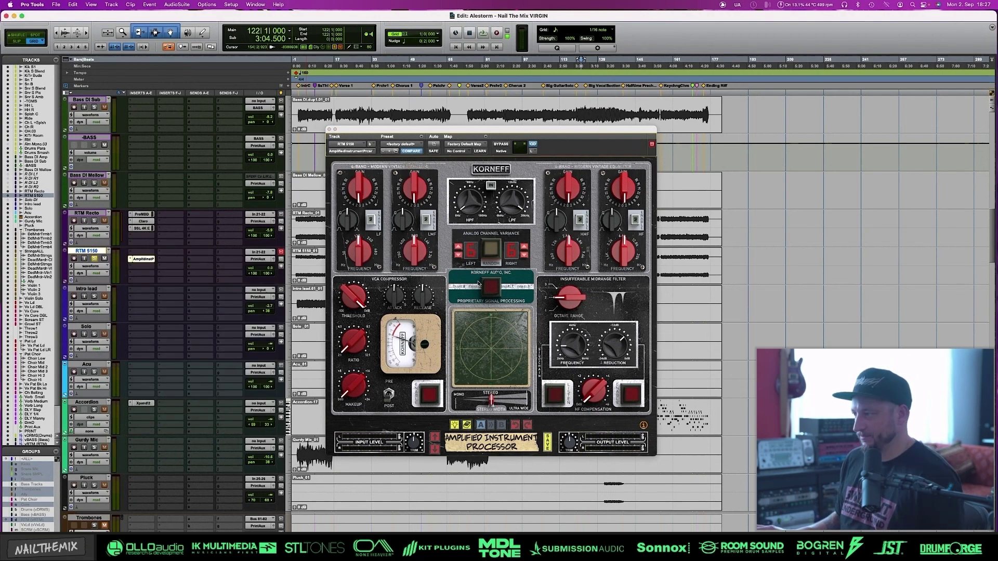
left_click(541, 285)
key("space")
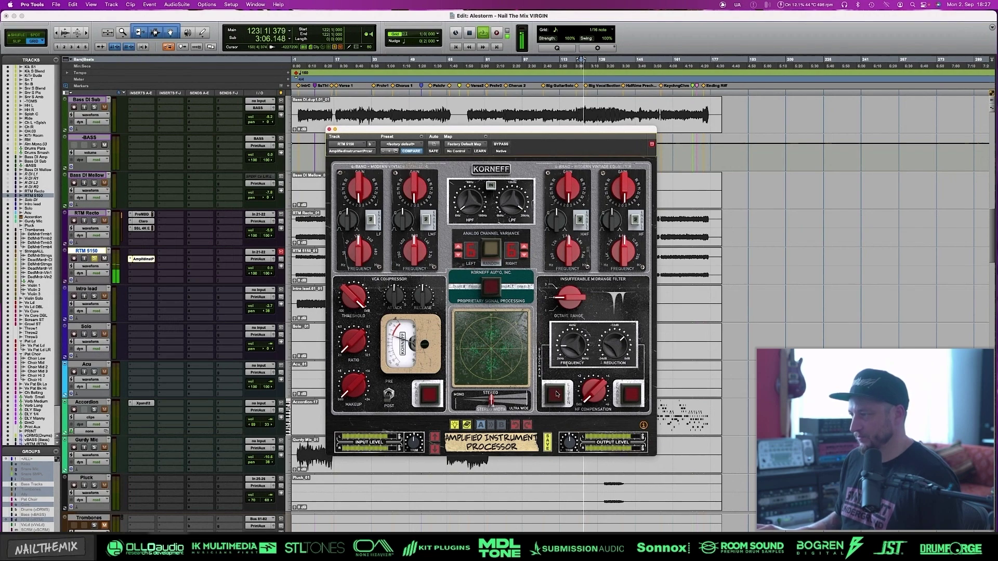
left_click(626, 393)
left_click(628, 394)
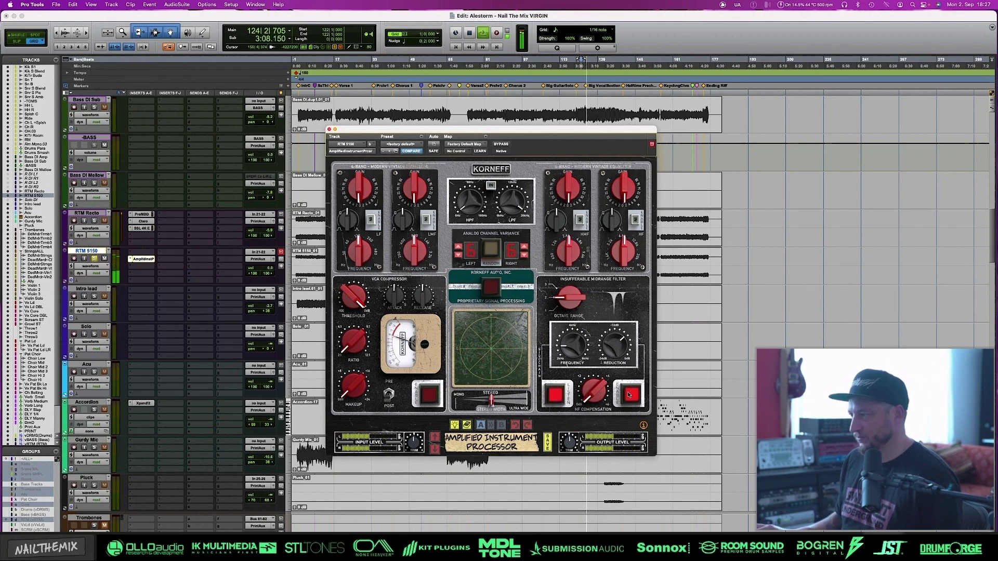
key("space")
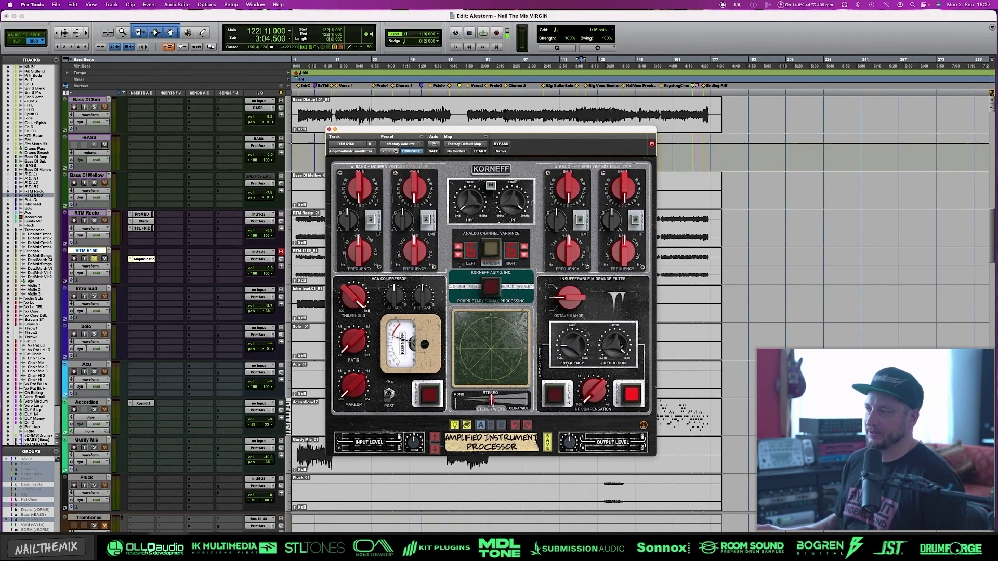
- Readjust the midrange filter's reduction and raise its HF Compensation while replaying RTM 5150 from bar 122
left_click_drag(620, 341, 623, 362)
key("space")
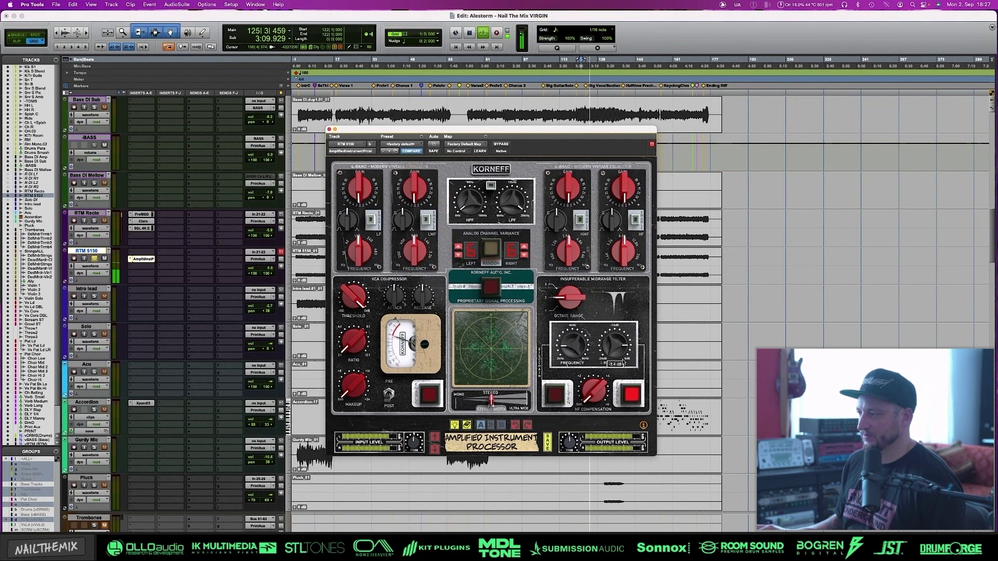
key("space")
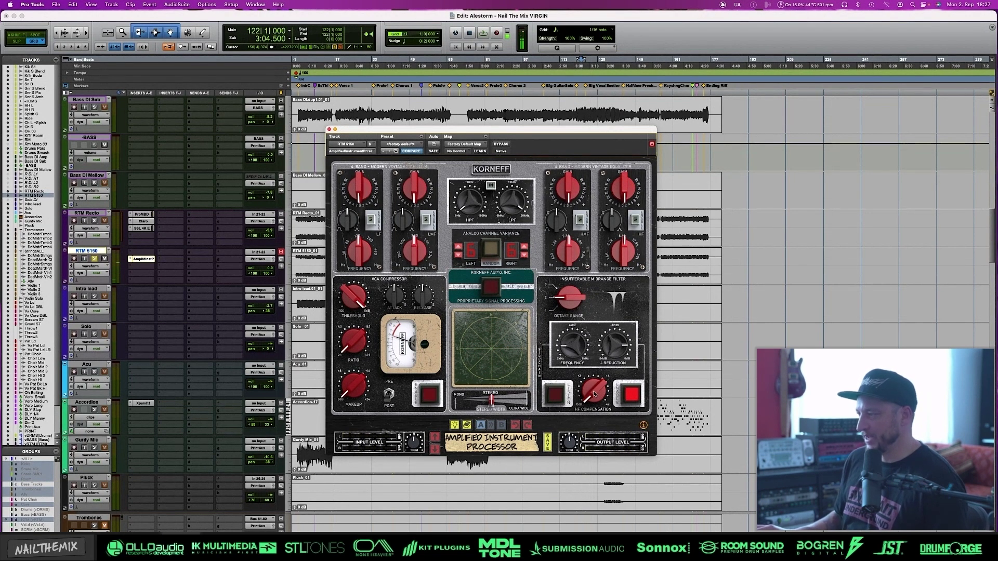
key("space")
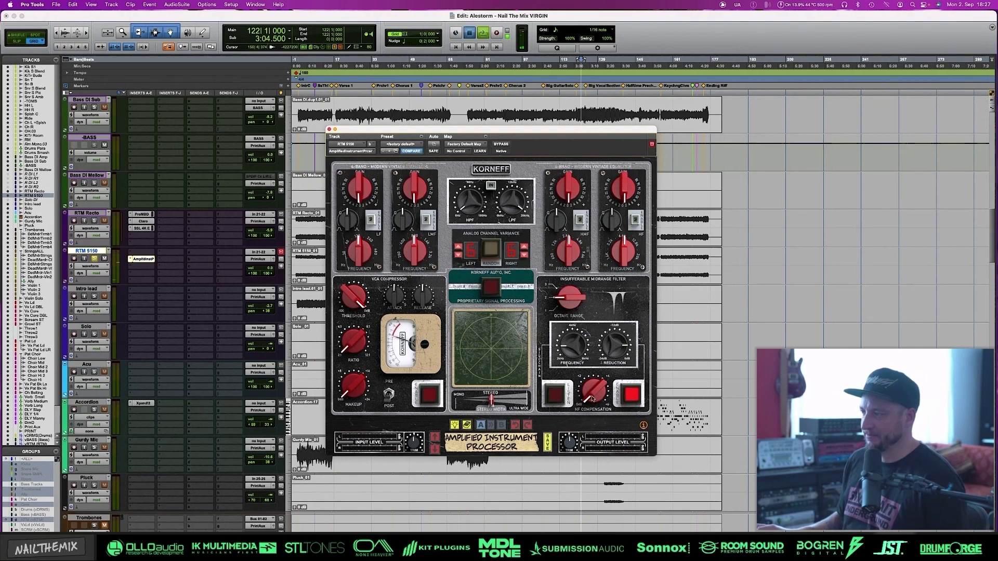
left_click_drag(593, 399, 583, 375)
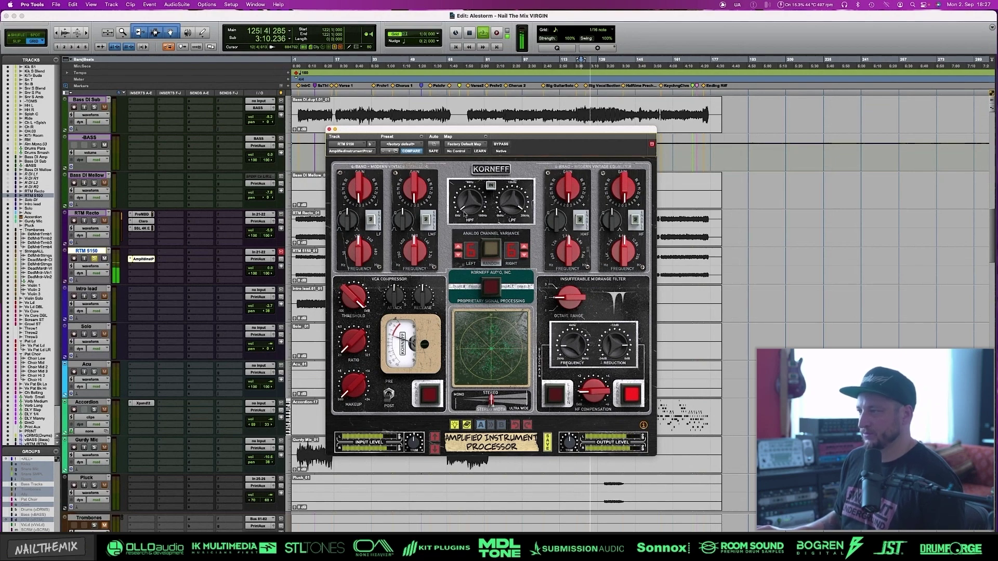
- Engage the high-pass and low-pass filters on RTM 5150, set the HPF to about 42 Hz and lower the LPF during playback
left_click(491, 186)
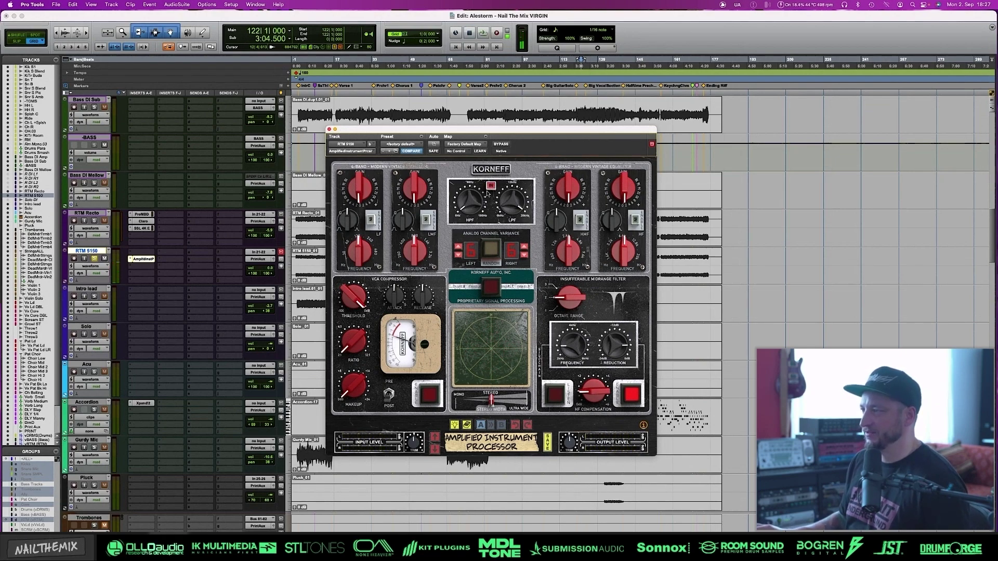
key("space")
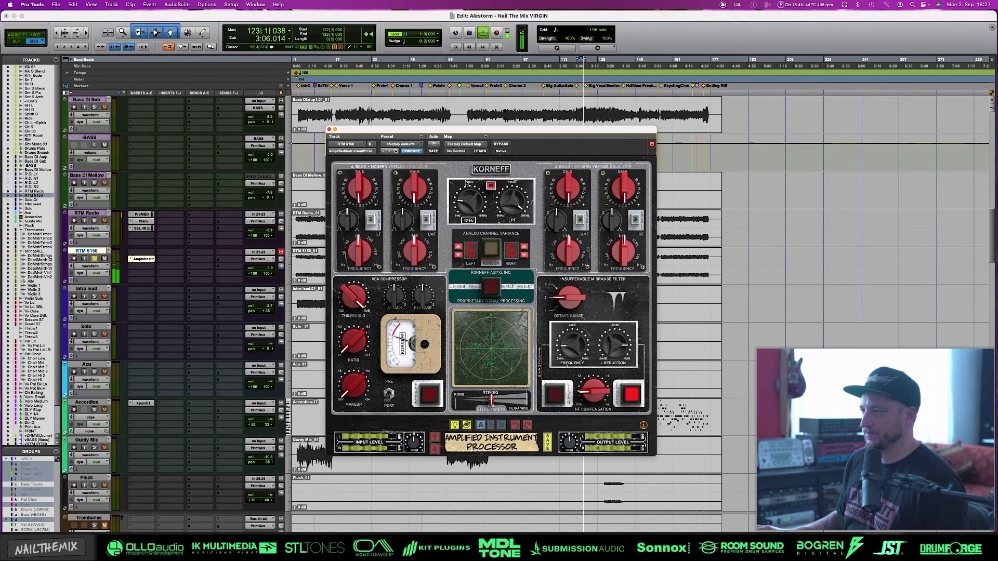
left_click_drag(513, 212, 517, 244)
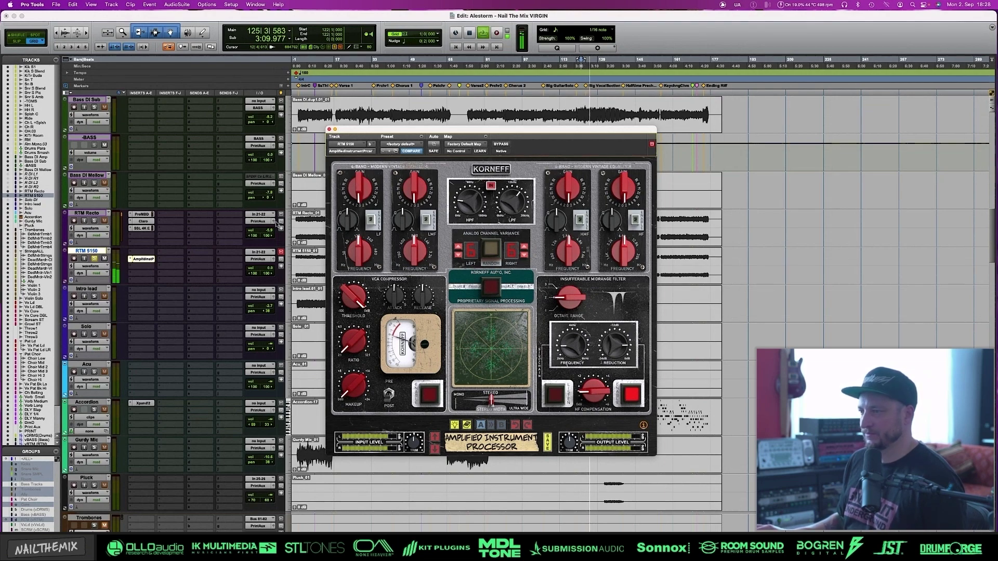
key("space")
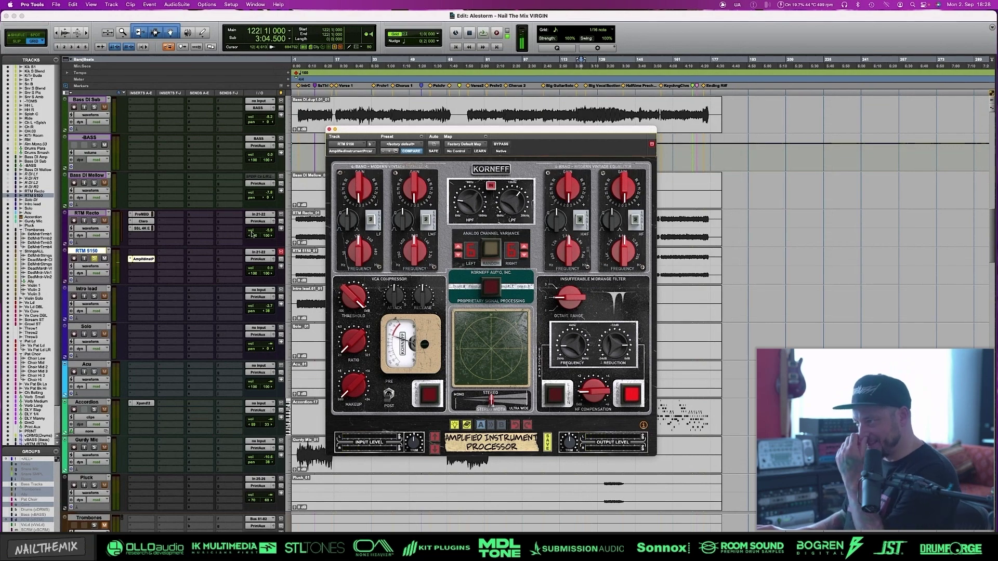
- Switch in the equalizer's LF band on RTM 5150 and adjust its gain and frequency during playback, stopping when finished
left_click(371, 221)
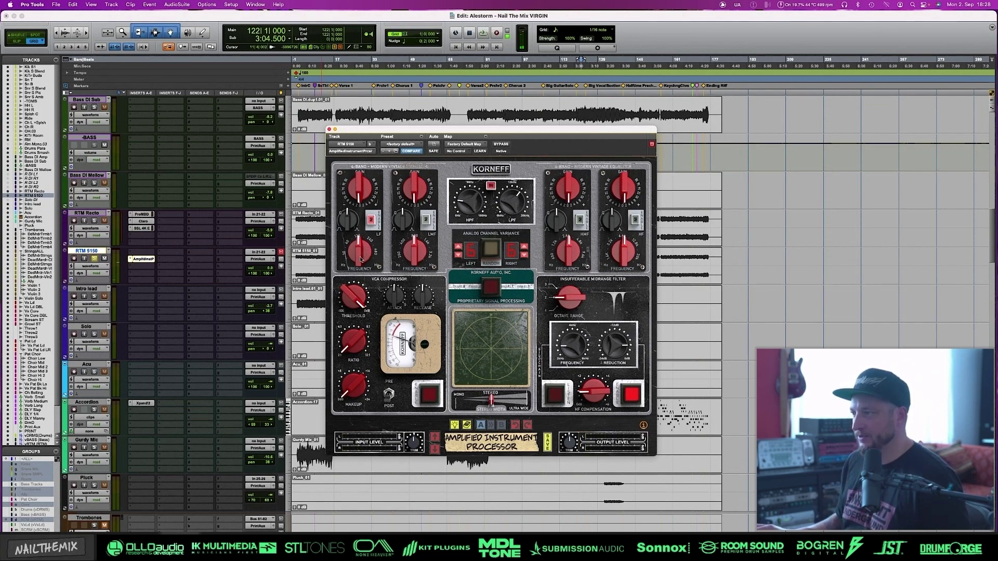
key("space")
left_click_drag(359, 190, 358, 176)
left_click_drag(358, 255, 357, 266)
left_click_drag(363, 194, 363, 219)
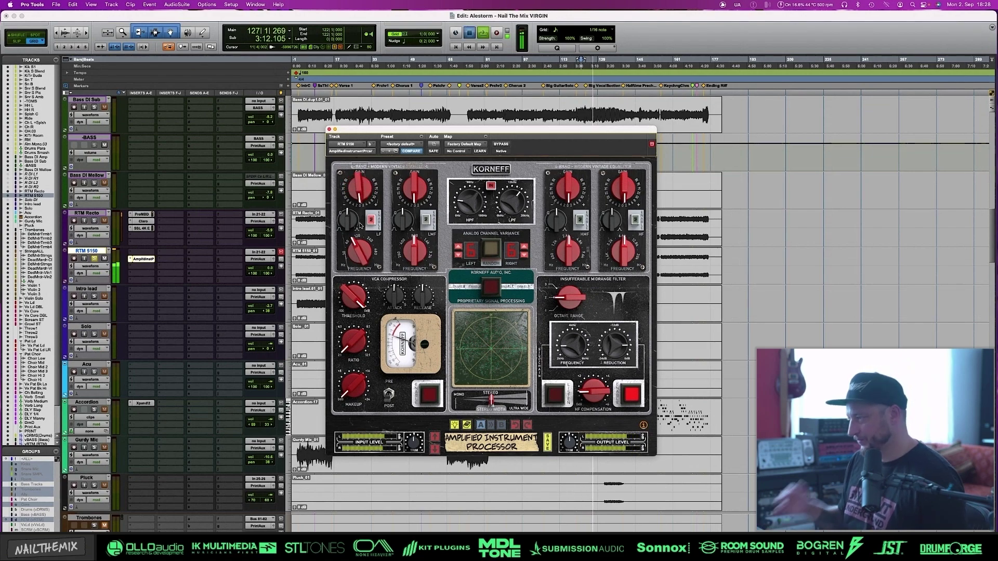
key("space")
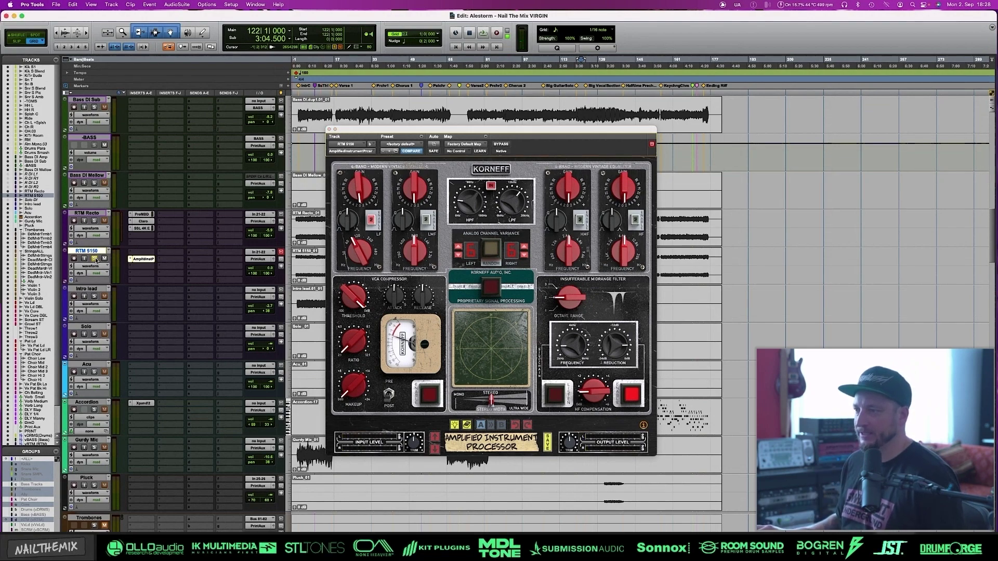
- Select the RTM Recto and RTM 5150 tracks, close the plug-in, and select their Verse 1 passage from bar 18 for playback
left_click(90, 213)
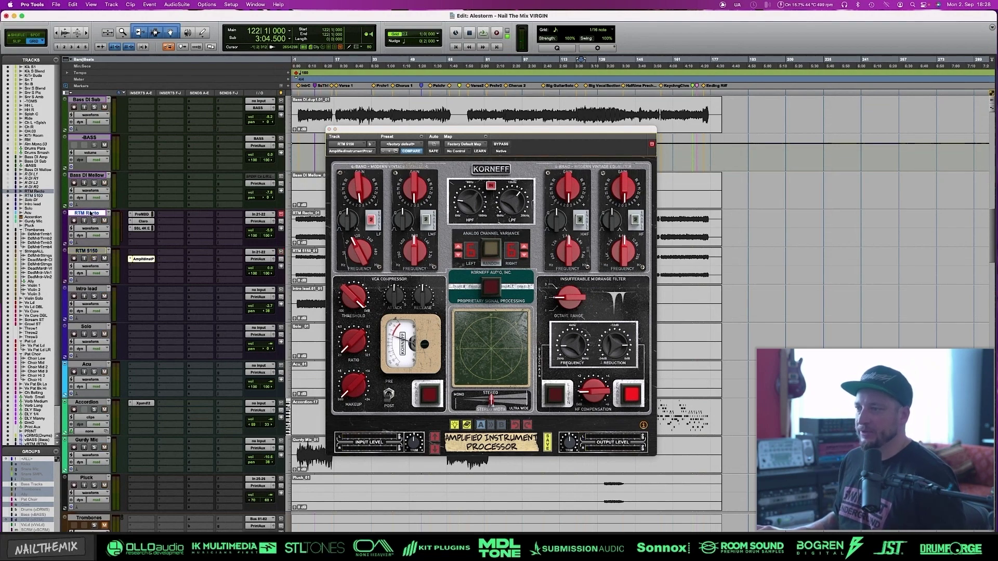
left_click(91, 250, "shift")
left_click(330, 129)
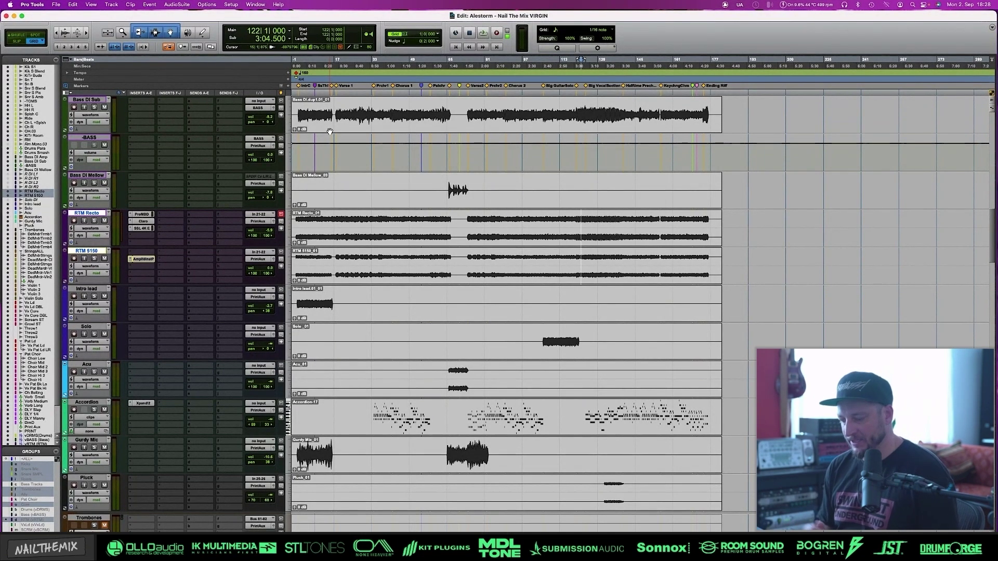
left_click_drag(335, 219, 371, 267)
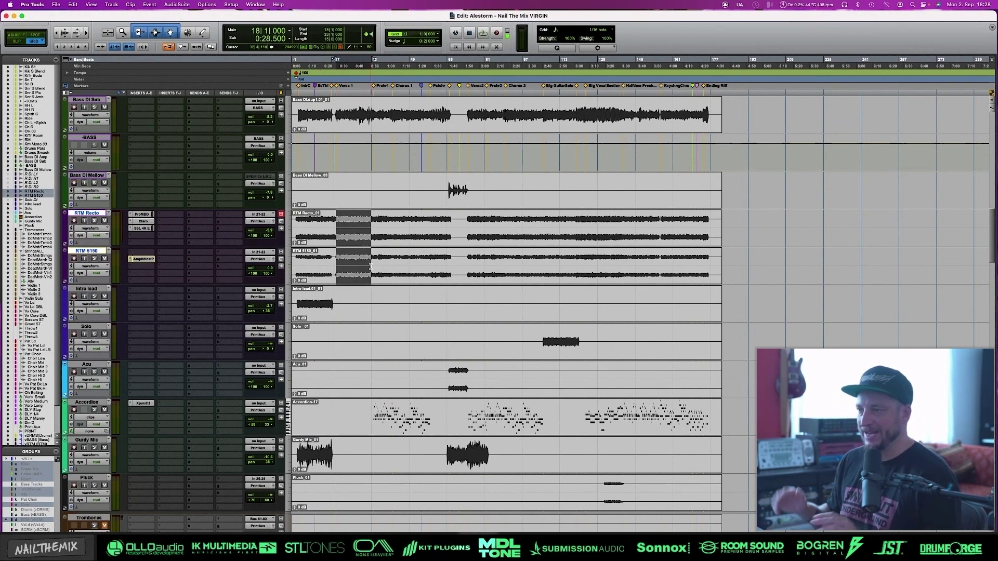
key("space")
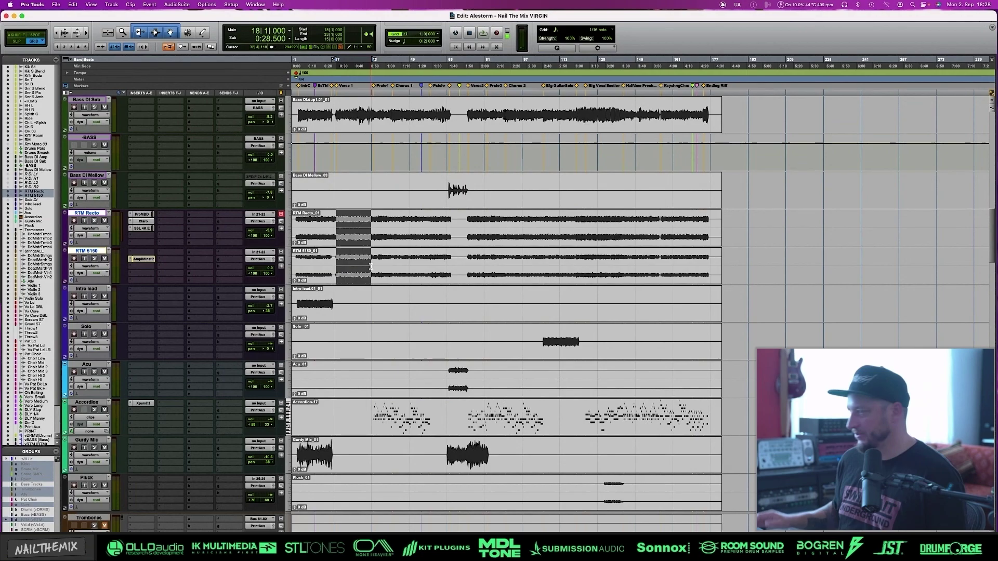
- Check the RTM channels in the Mix window during playback, return to the Edit window, and activate the Room group
scroll(91, 203, "up", 10)
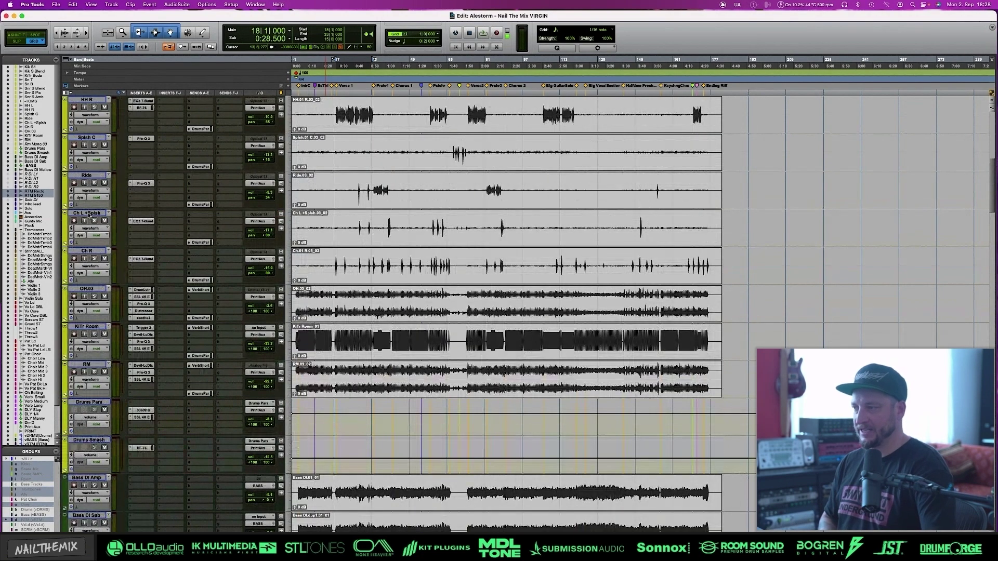
scroll(396, 259, "down", 12)
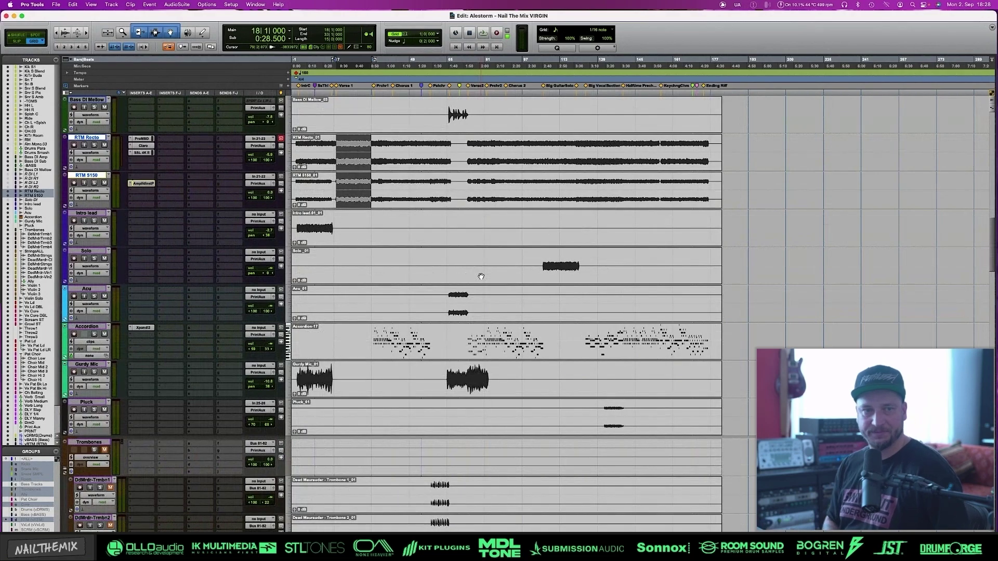
key("super+equal")
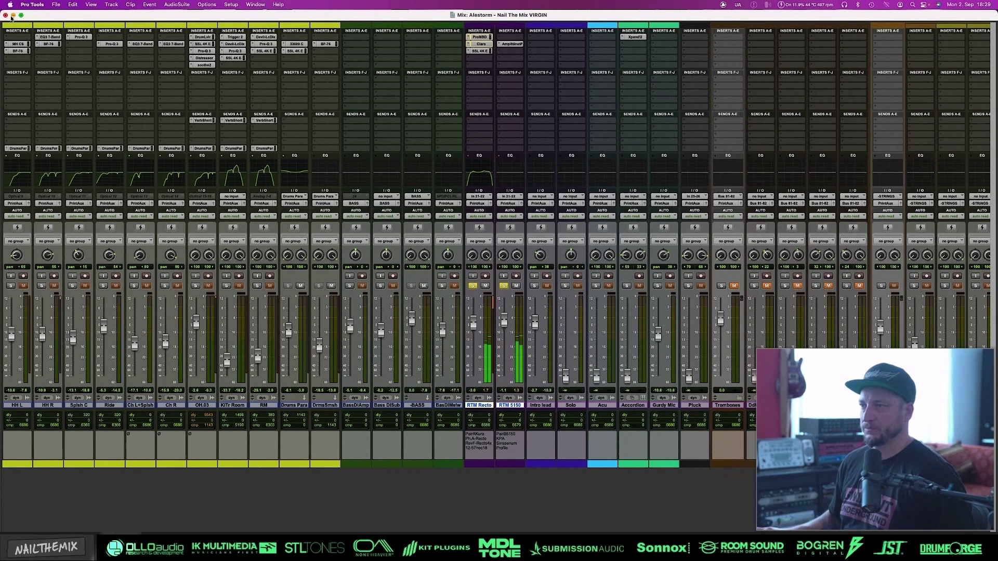
key("super+equal")
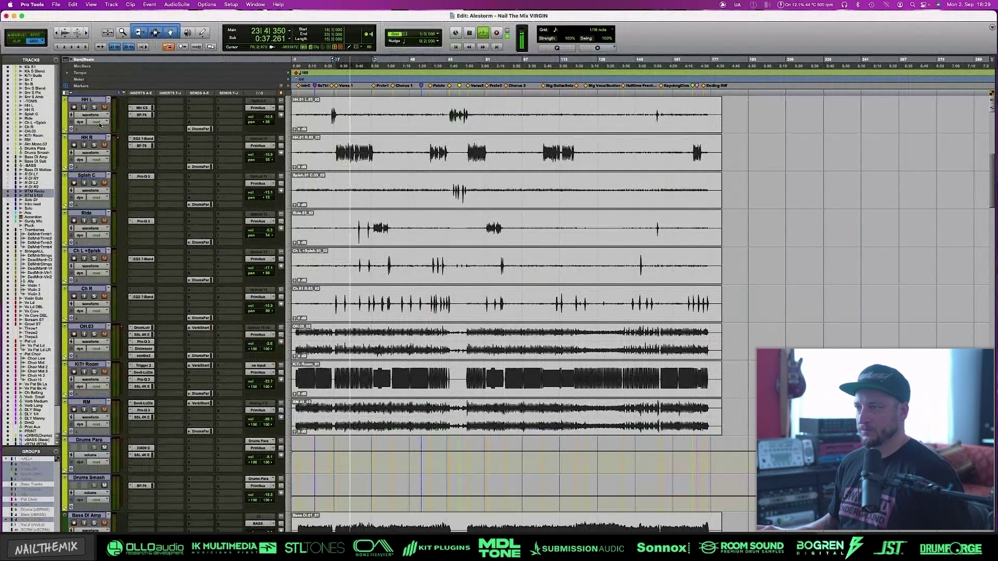
left_click(31, 479)
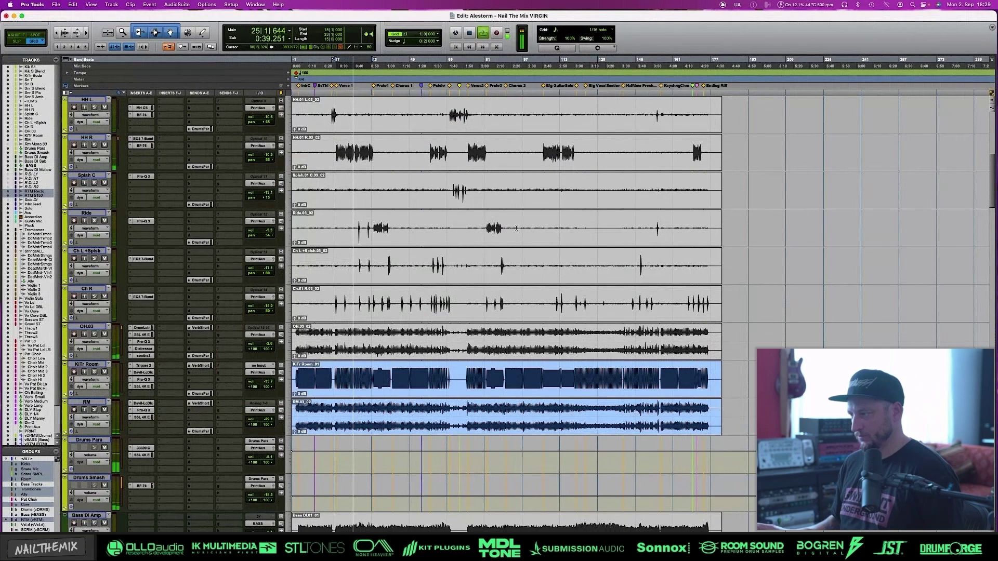
scroll(516, 227, "down", 10)
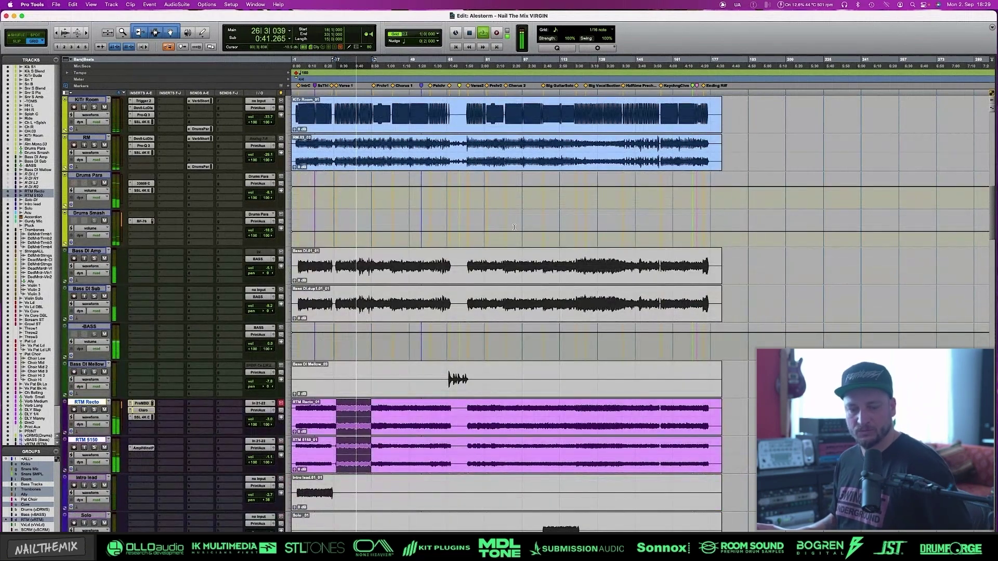